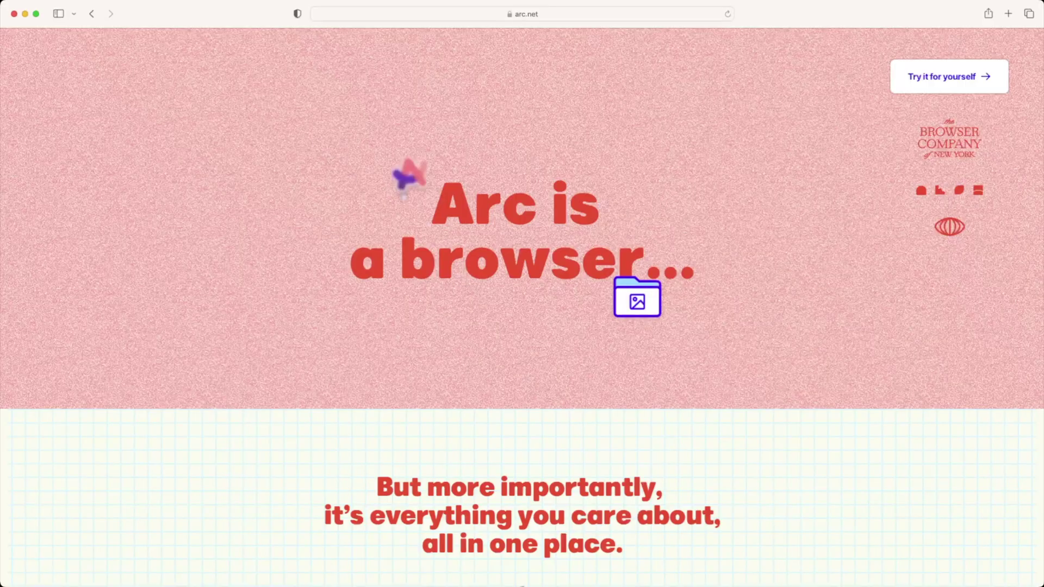
# Step: Choose Firefox as the import source, then autofill the New York Times login e-mail with 1Password
pyautogui.scroll(-20, 522, 293)
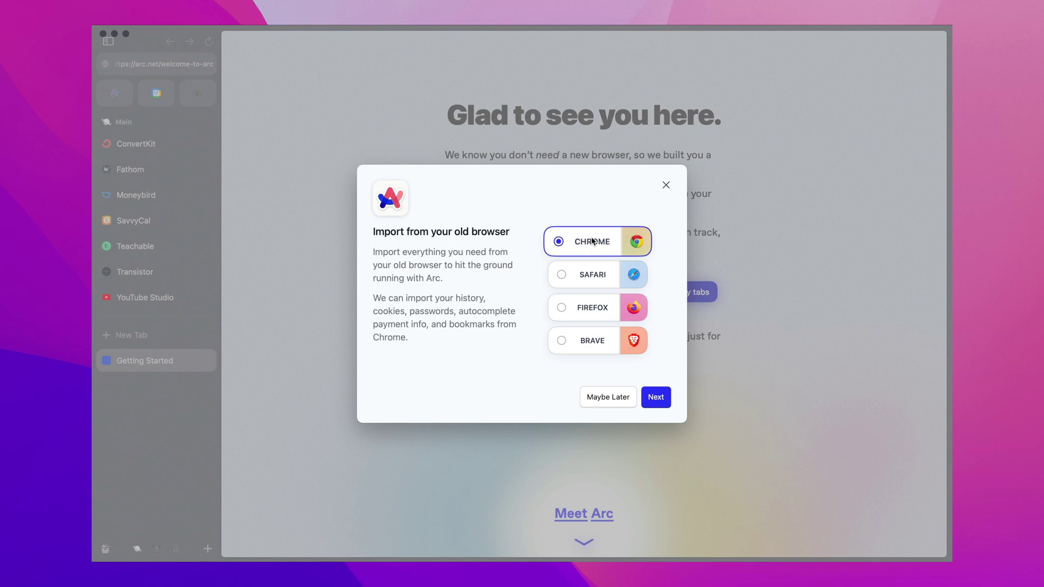
pyautogui.click(590, 309)
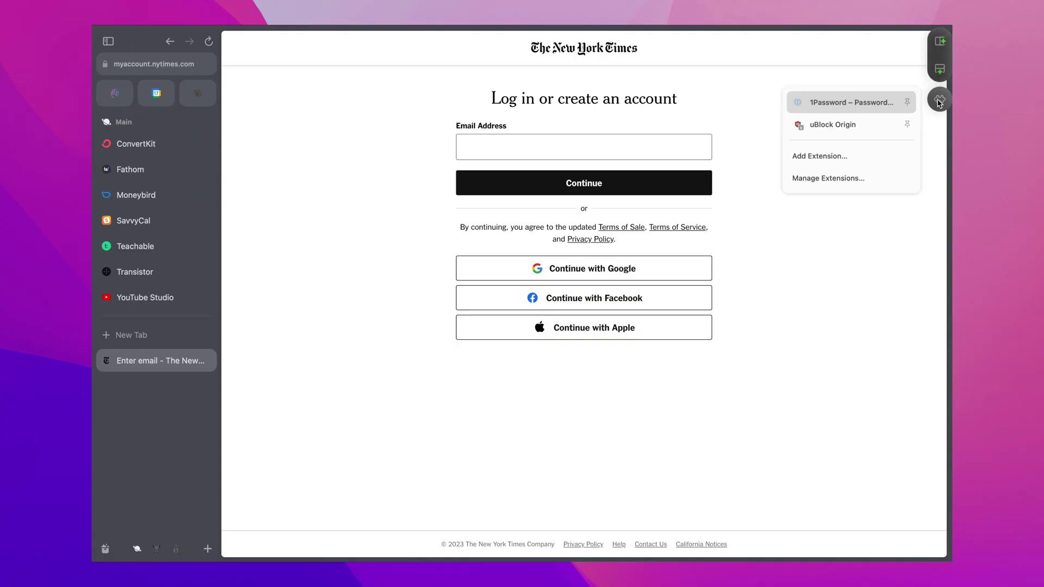
pyautogui.click(848, 102)
pyautogui.click(876, 92)
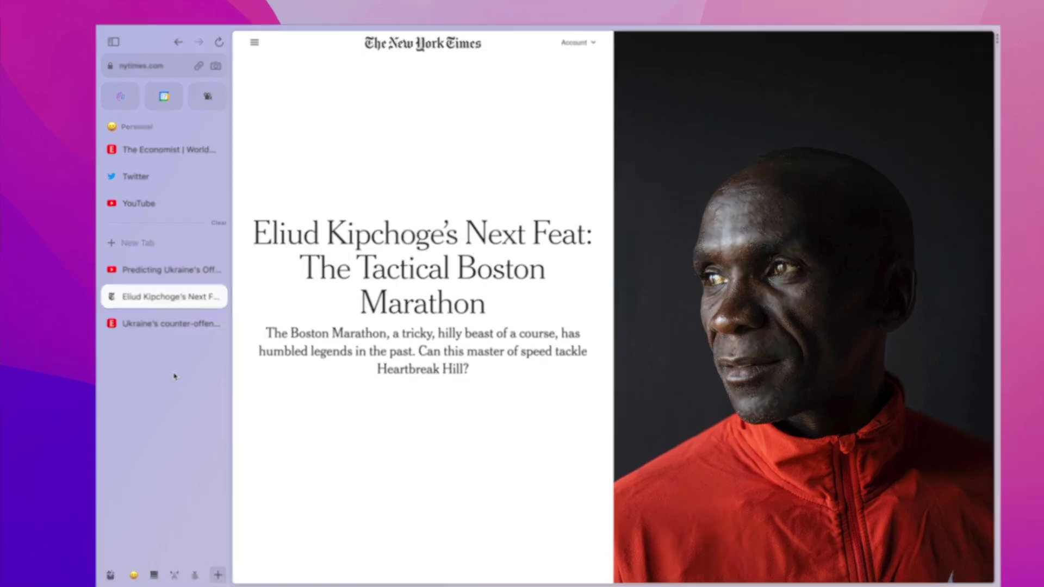
# Step: Swipe through the Work and Training & Rehab spaces, then back to the Personal space's Twitter tab
pyautogui.hscroll(5, 166, 359)
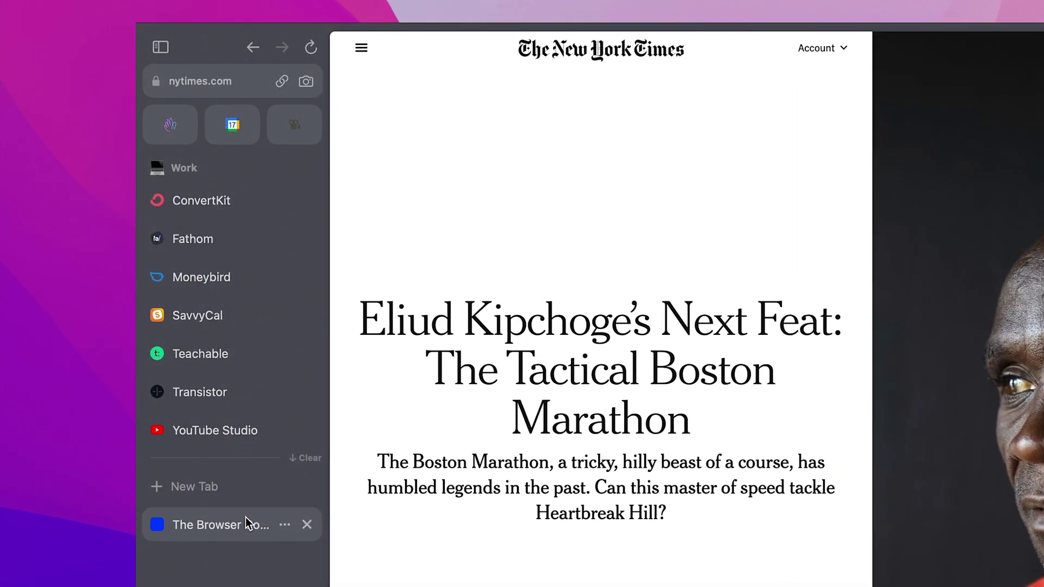
pyautogui.hscroll(5, 246, 517)
pyautogui.hscroll(5, 226, 480)
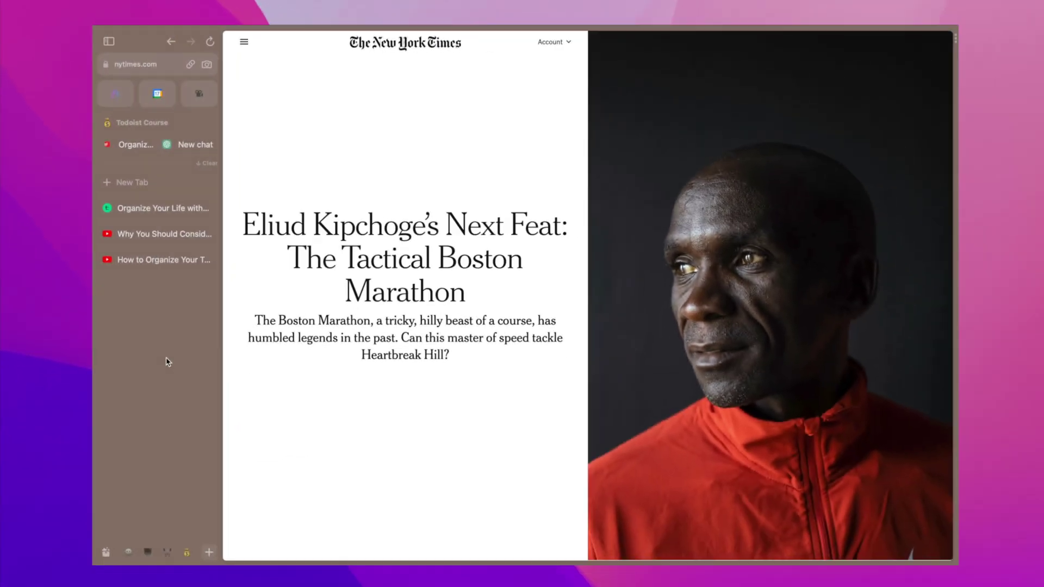
pyautogui.hscroll(-8, 226, 481)
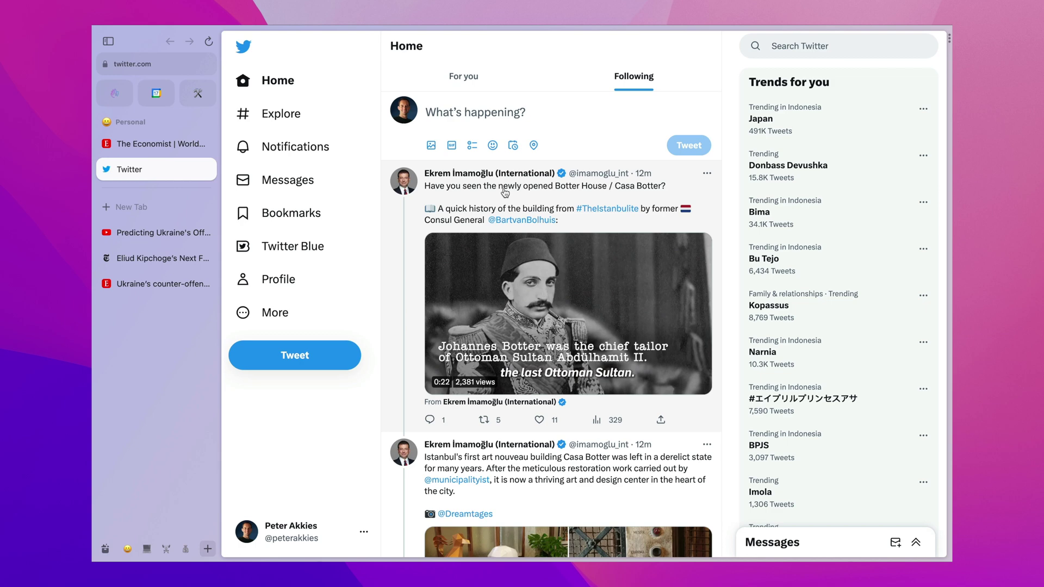
# Step: Open youtube.com in a new tab, pin it with the saved tabs, then view the Kipchoge article
pyautogui.click(160, 209)
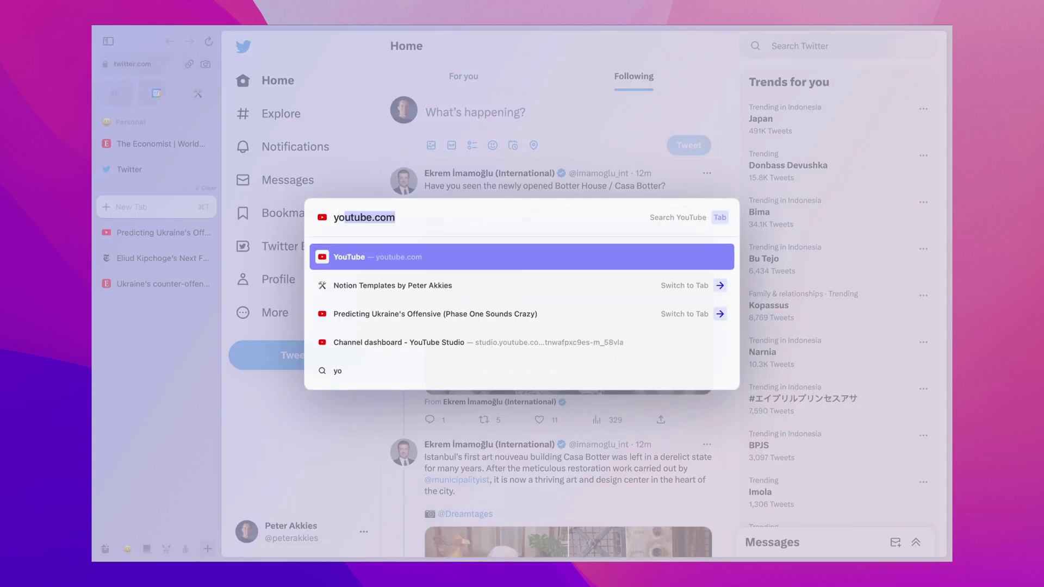
pyautogui.press('Return')
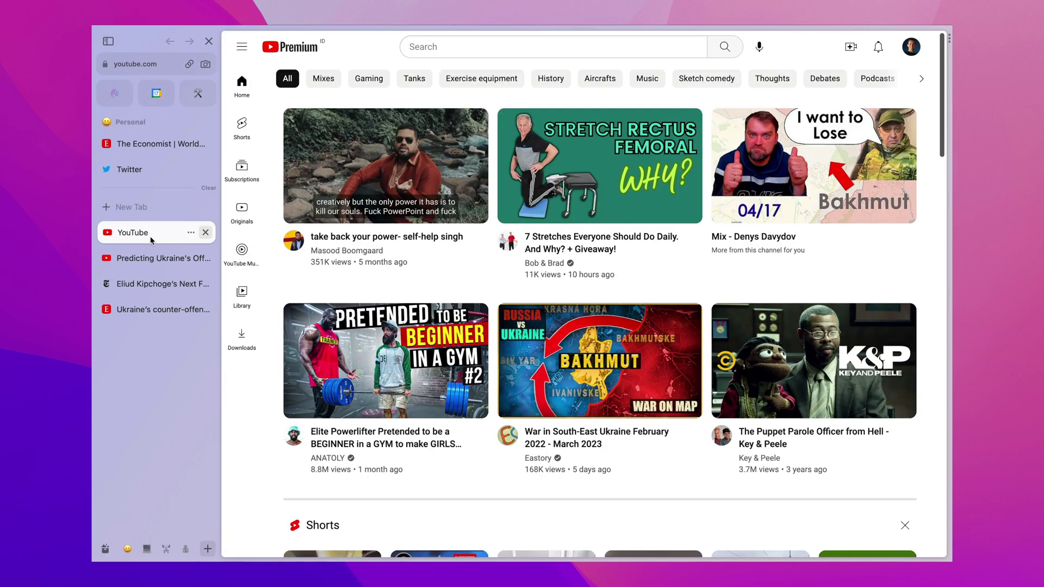
pyautogui.moveTo(135, 239); pyautogui.dragTo(145, 191)
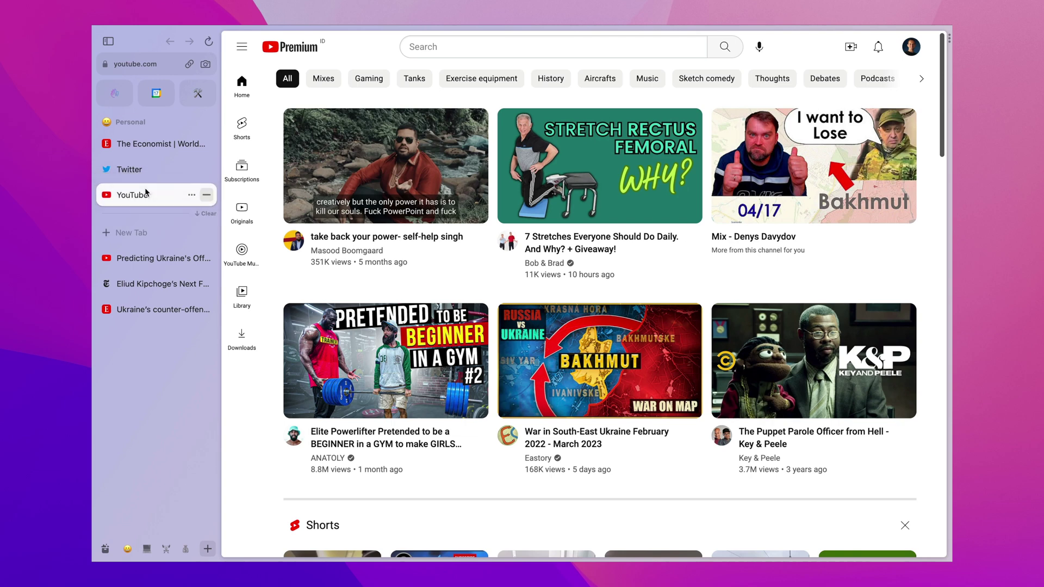
pyautogui.click(163, 283)
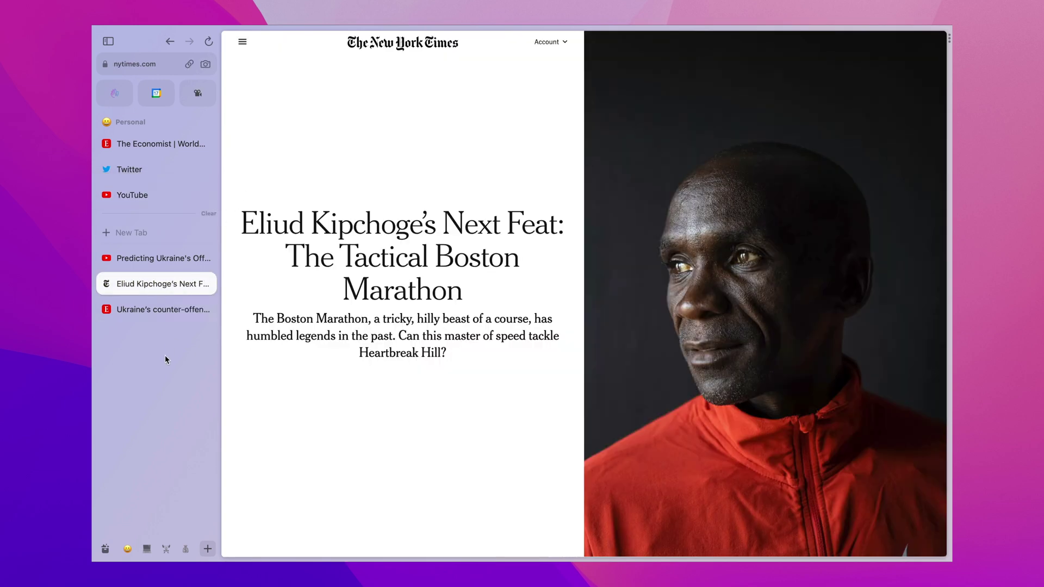
# Step: Cycle through the Work, Training & Rehab and next spaces with Ctrl+2, Ctrl+3 and Ctrl+4
pyautogui.hotkey('ctrl', '2')
pyautogui.hotkey('ctrl', '3')
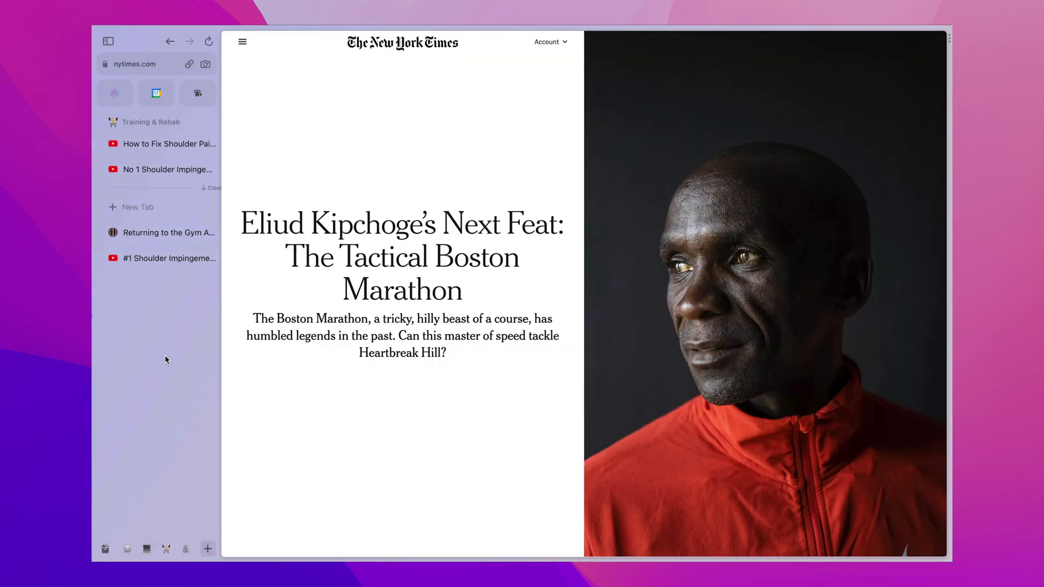
pyautogui.hotkey('ctrl', '4')
pyautogui.hotkey('ctrl', '3')
pyautogui.hotkey('ctrl', '2')
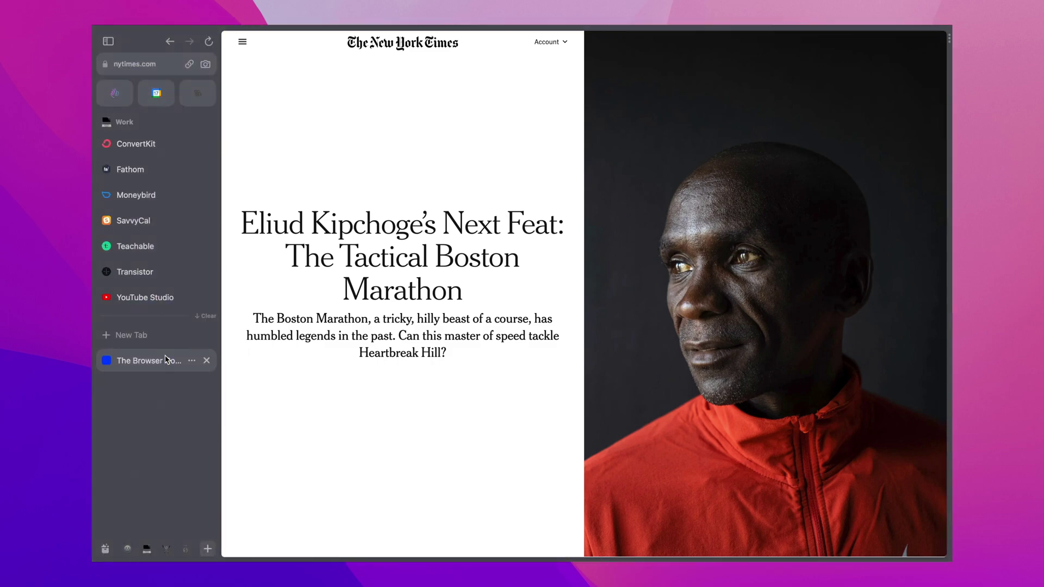
pyautogui.hotkey('ctrl', '3')
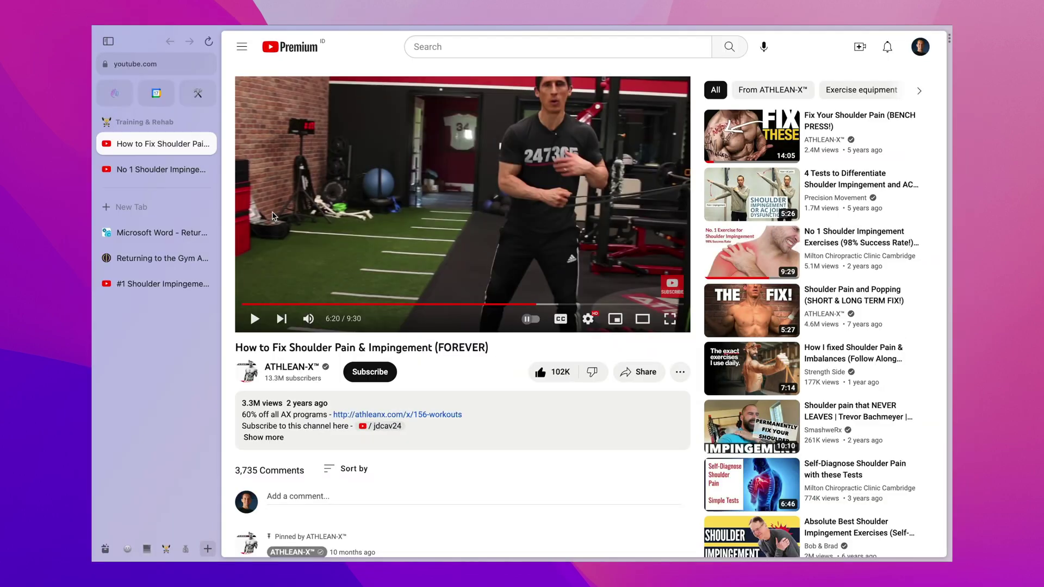
# Step: Browse the returning-to-the-gym tab and the weightlifting guidelines PDF in Training & Rehab
pyautogui.click(144, 258)
pyautogui.scroll(-5, 427, 214)
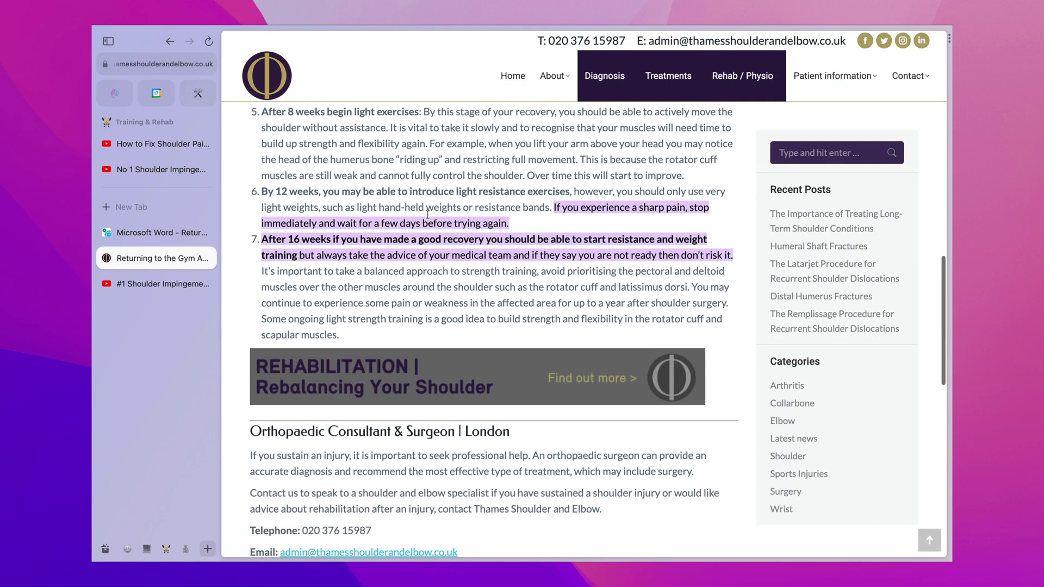
pyautogui.click(161, 235)
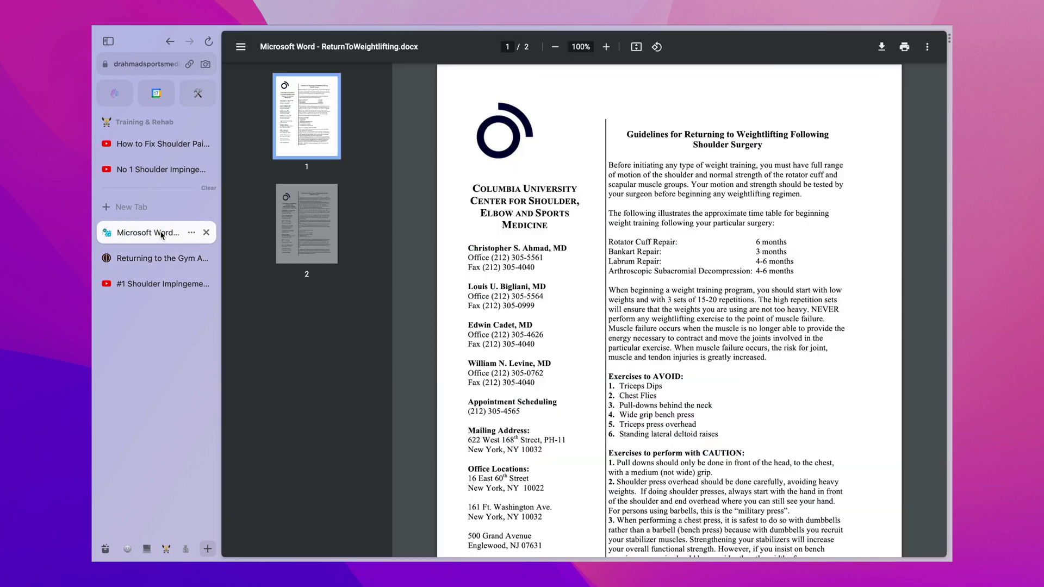
pyautogui.scroll(-5, 577, 219)
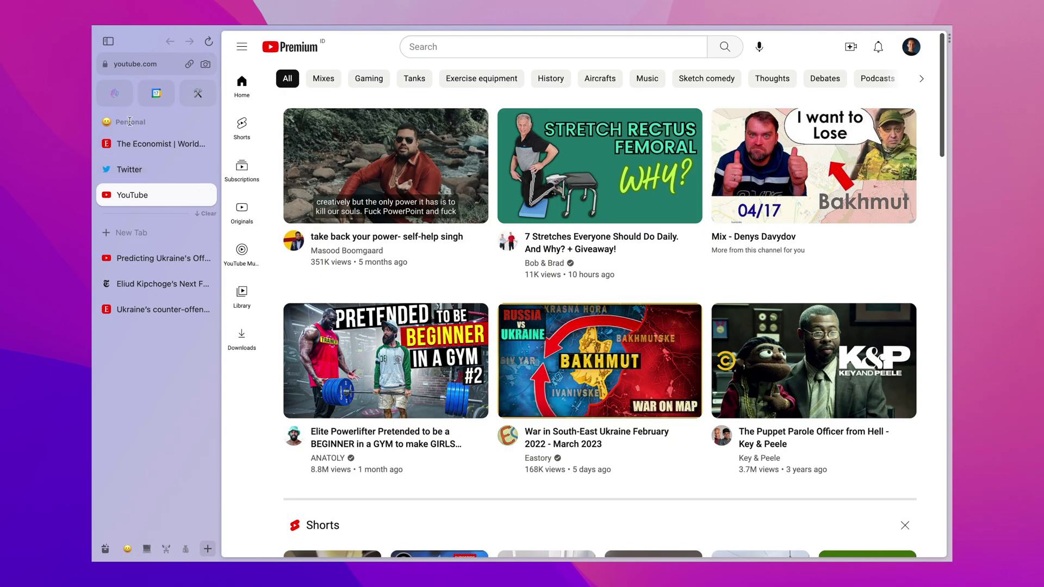
# Step: Open Notion Templates, then create a profile named Work and assign it to the Work space
pyautogui.click(198, 92)
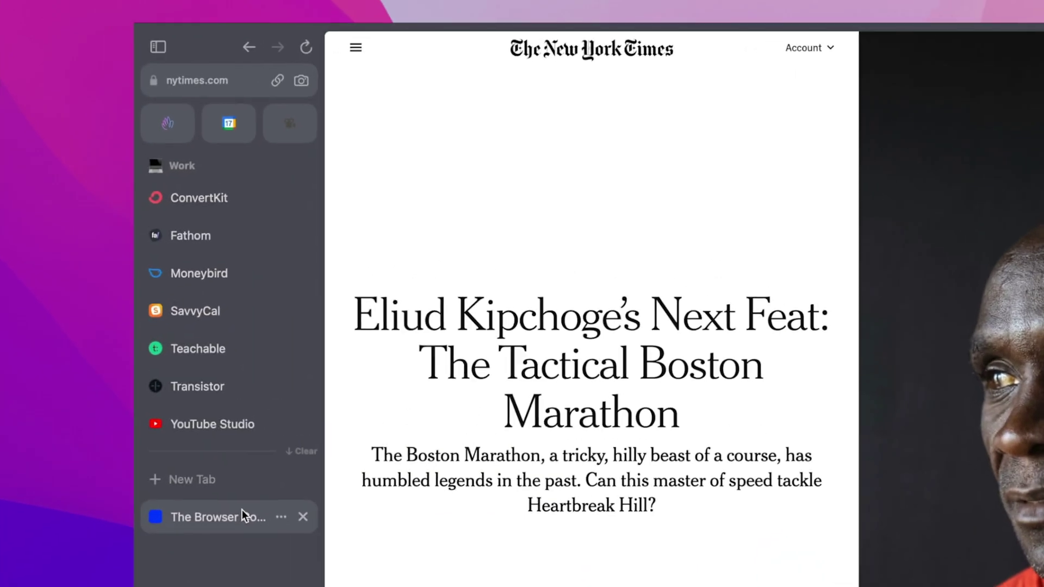
pyautogui.click(305, 169)
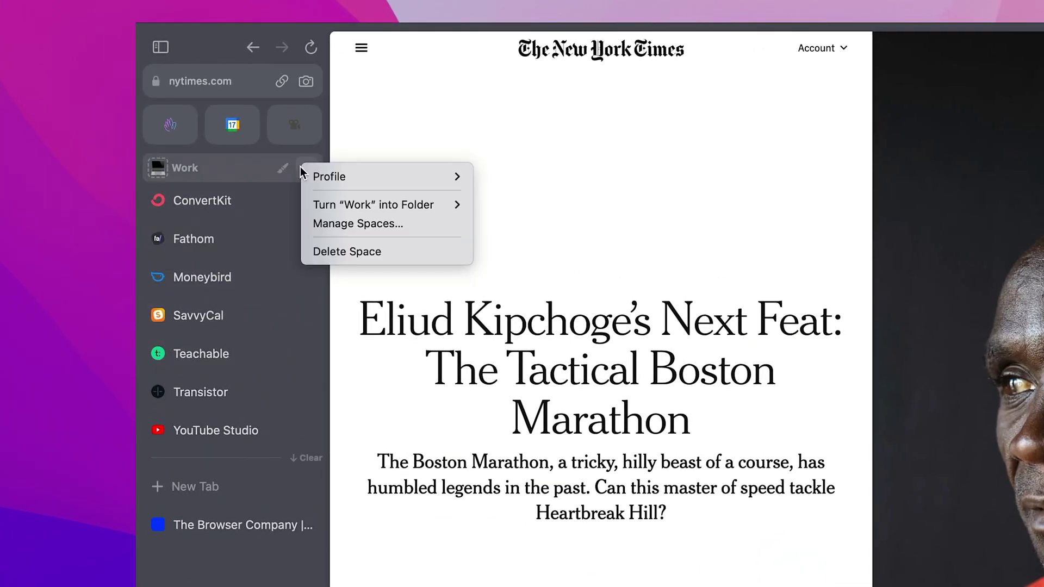
pyautogui.moveTo(313, 175)
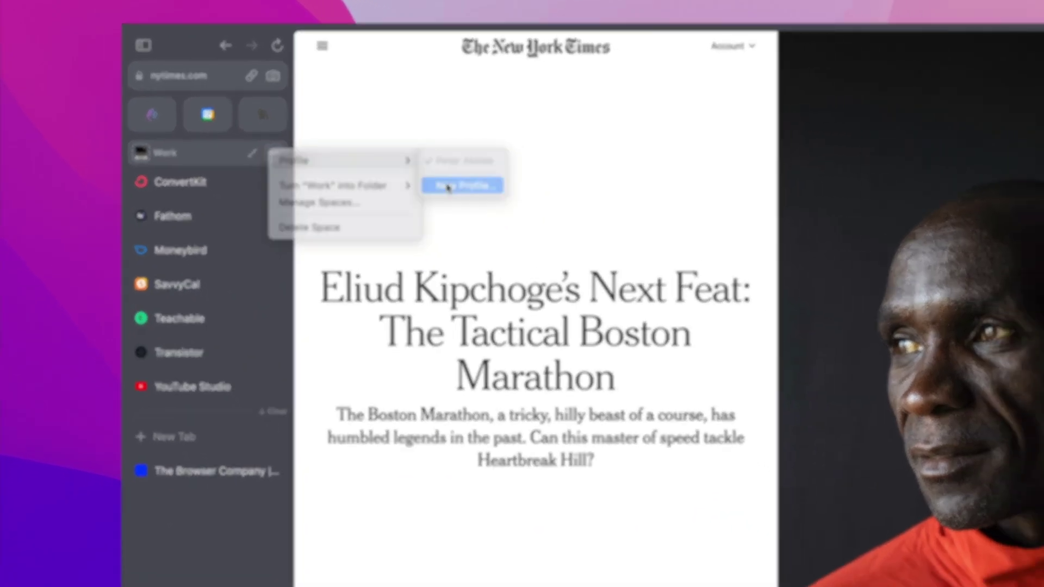
pyautogui.click(500, 201)
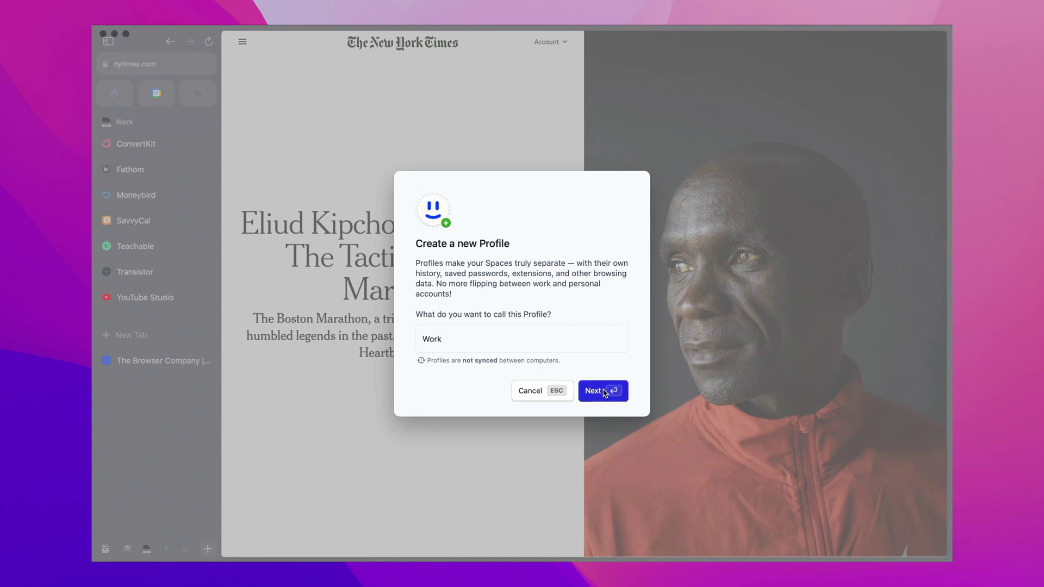
pyautogui.click(600, 393)
pyautogui.click(592, 411)
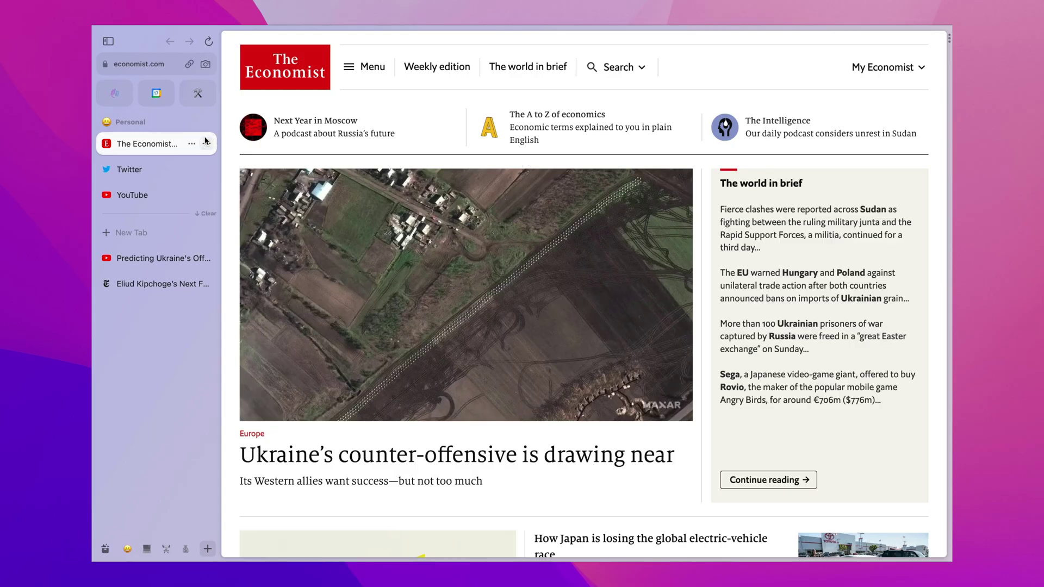
# Step: Put the Economist tab's title into rename mode, then move The New York Times tab to a new position
pyautogui.click(192, 145)
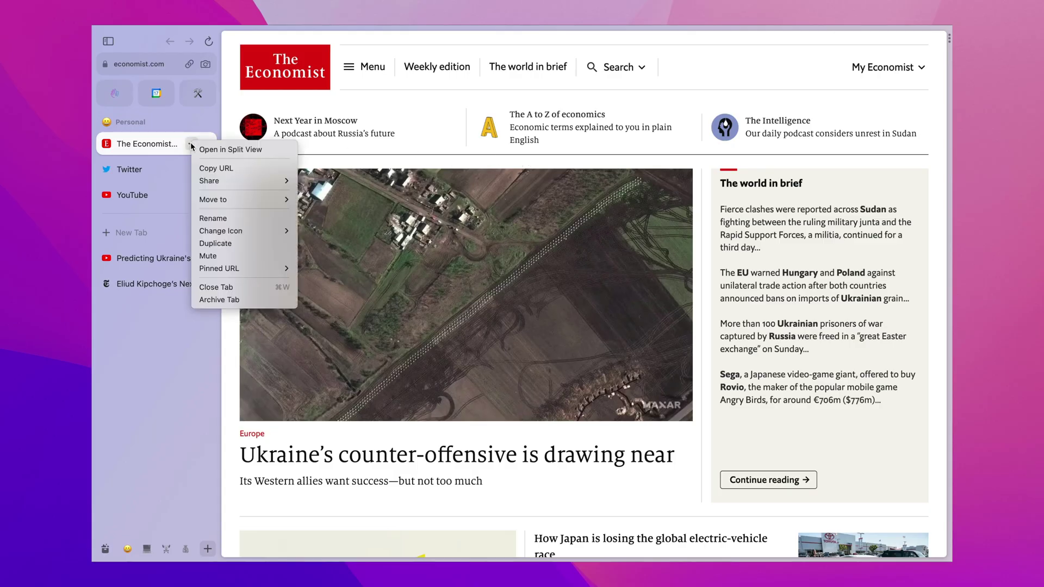
pyautogui.click(224, 218)
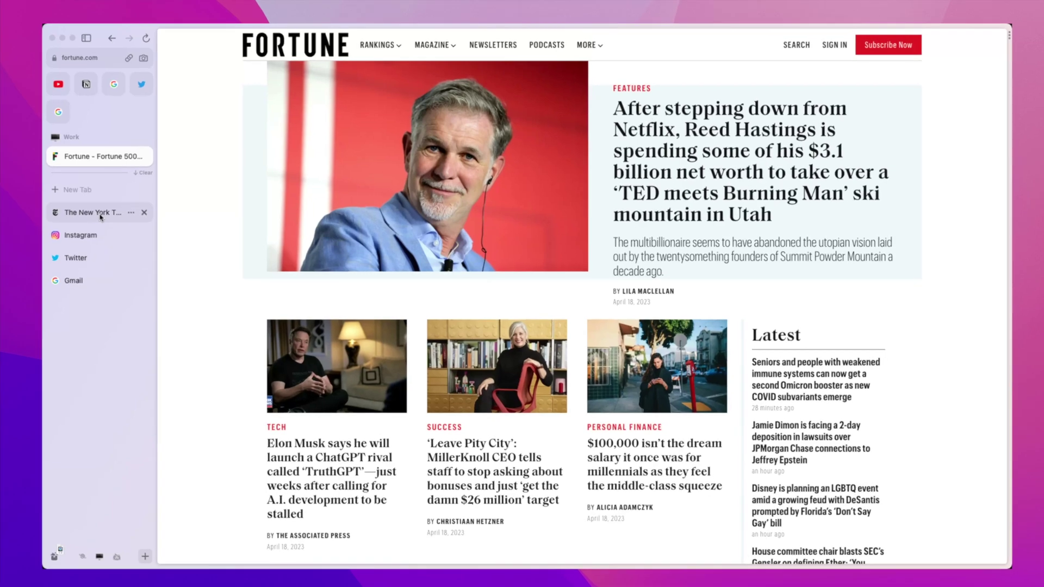
pyautogui.click(150, 210)
pyautogui.moveTo(172, 350); pyautogui.dragTo(197, 355)
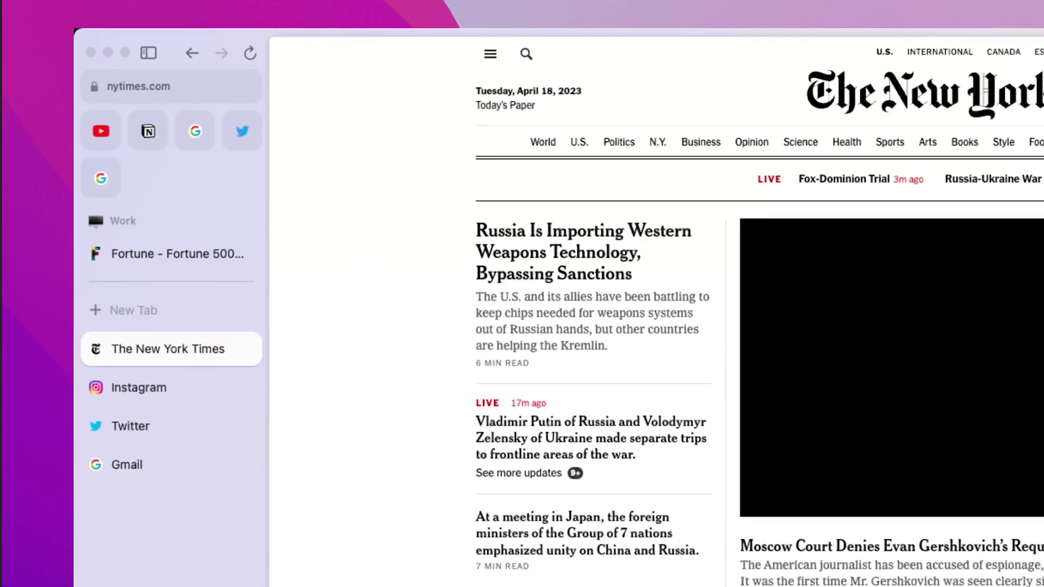
# Step: Read the Kipchoge article full-width with the sidebar hidden (Cmd+S), then bring the sidebar back
pyautogui.scroll(-10, 1031, 349)
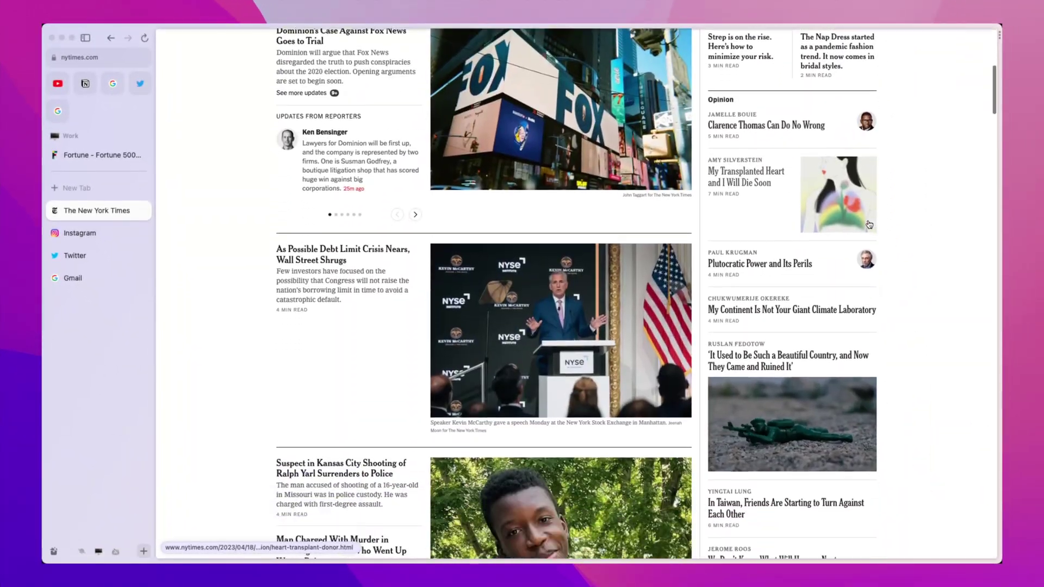
pyautogui.scroll(-6, 868, 225)
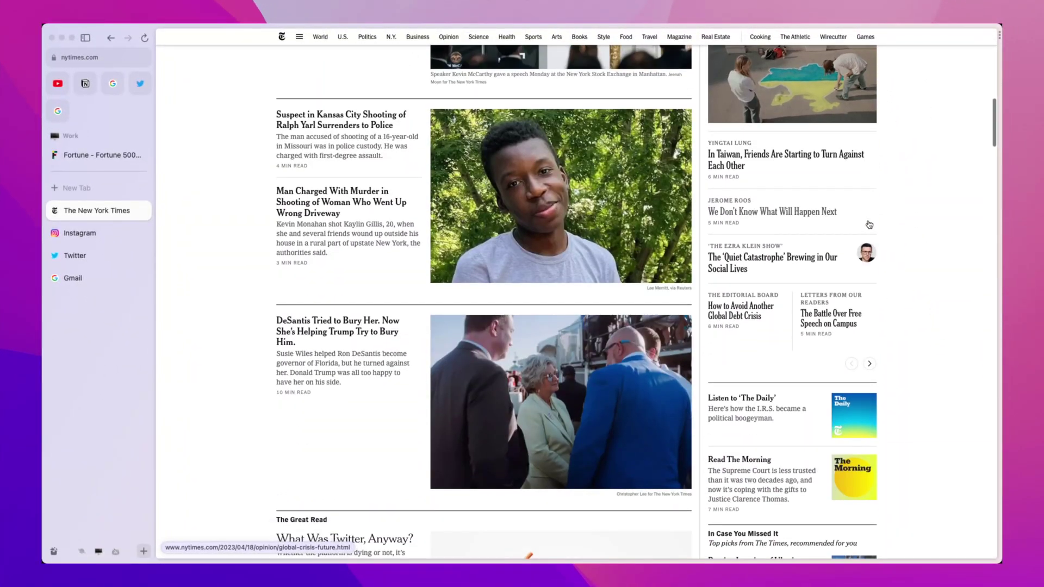
pyautogui.scroll(-5, 869, 225)
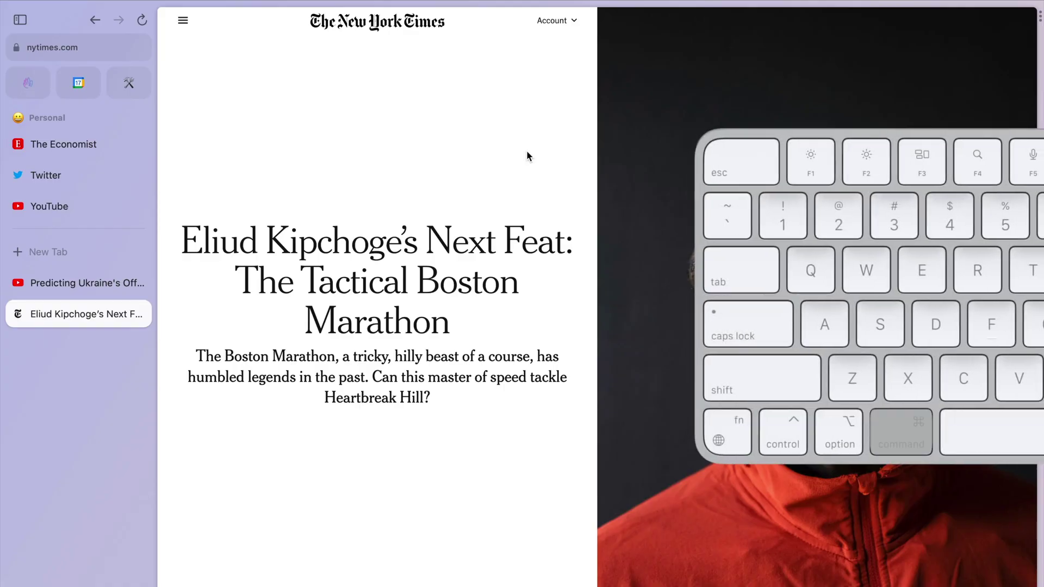
pyautogui.press('super+s')
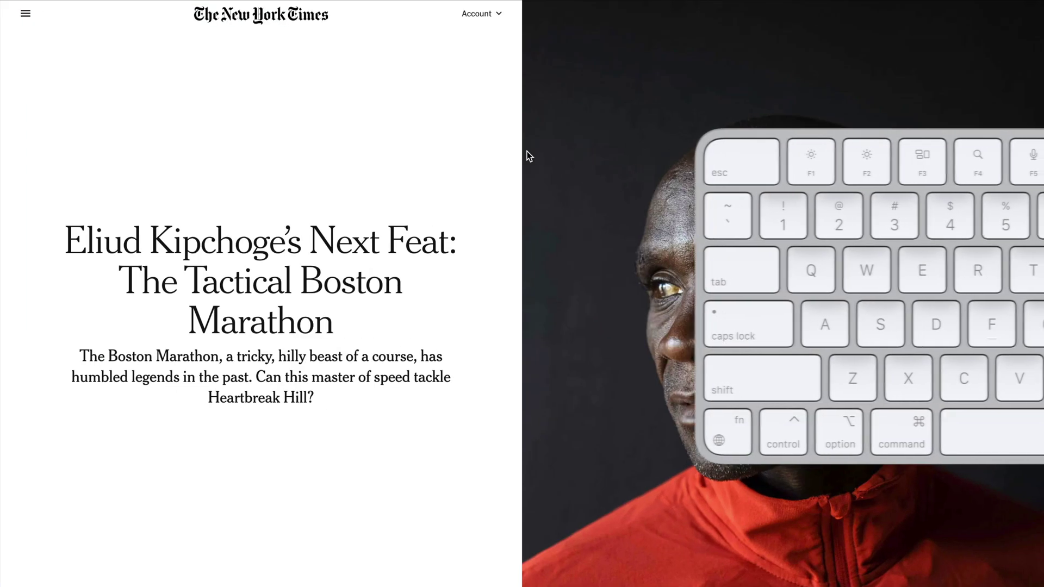
pyautogui.scroll(-7, 526, 151)
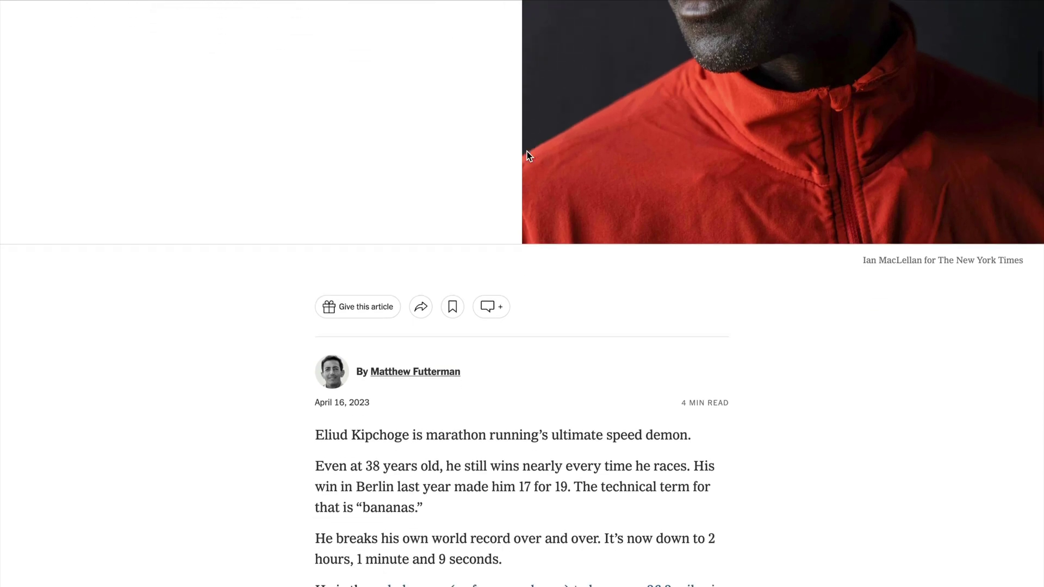
pyautogui.scroll(-3, 527, 151)
pyautogui.scroll(-5, 527, 151)
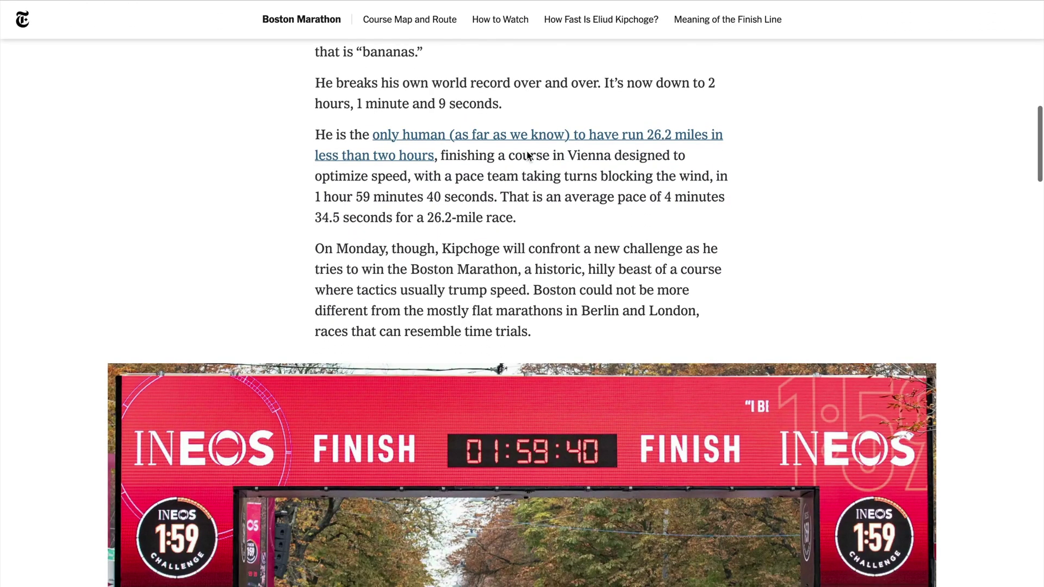
pyautogui.scroll(-5, 526, 156)
pyautogui.press('super+s')
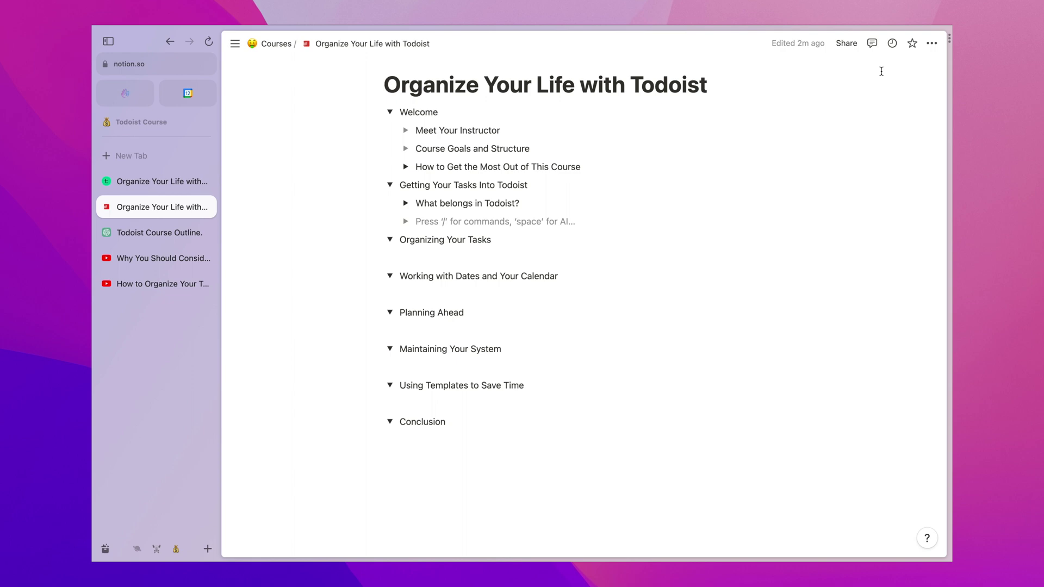
# Step: Split the Notion page with the Todoist Course Outline chat and hide the sidebar
pyautogui.click(946, 41)
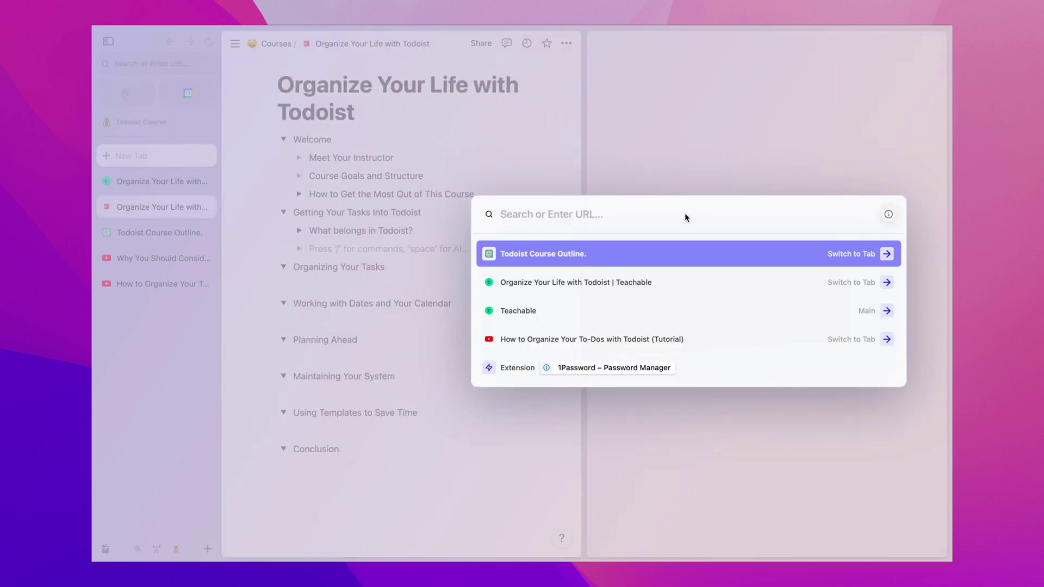
pyautogui.click(579, 261)
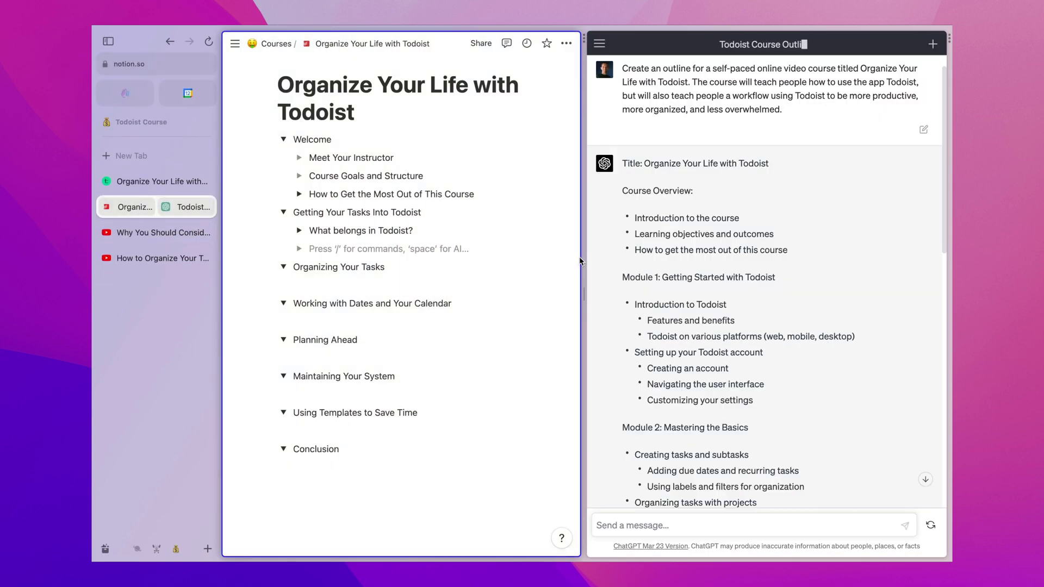
pyautogui.press('super+s')
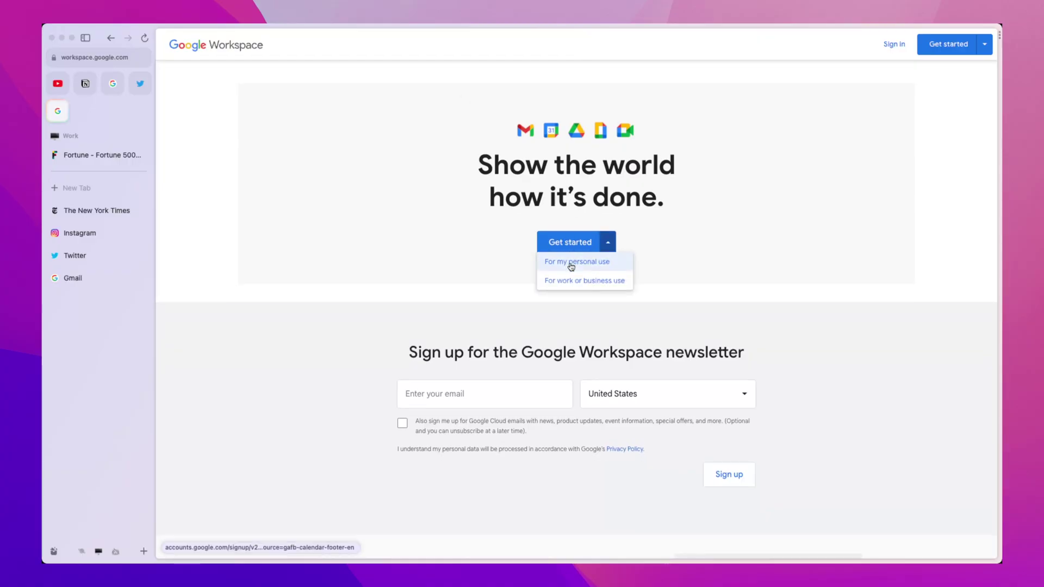
# Step: Pick personal use for signup, then enlarge and centre the video's picture-in-picture before returning it to its tab
pyautogui.click(577, 269)
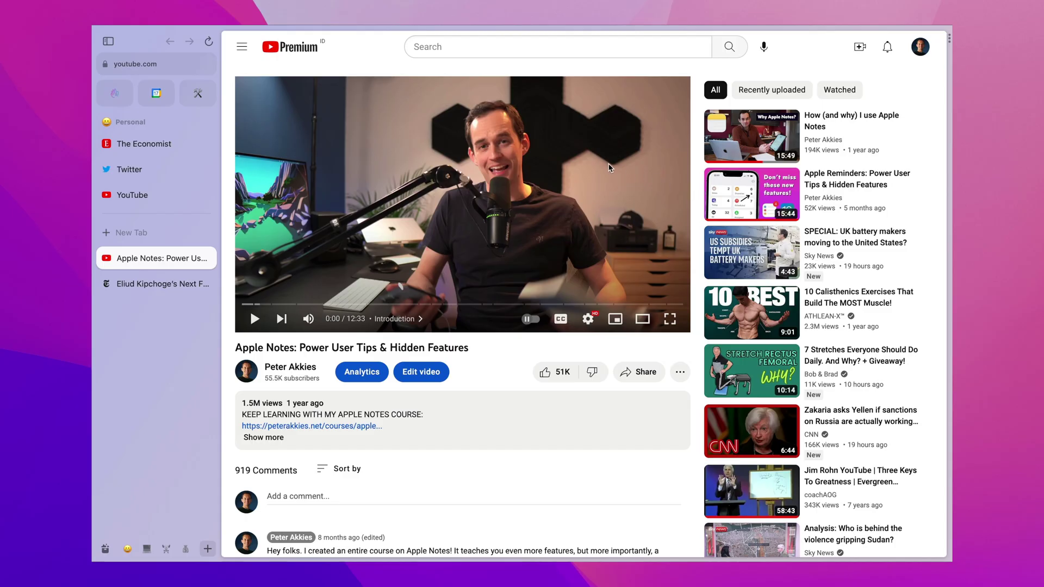
pyautogui.click(609, 168)
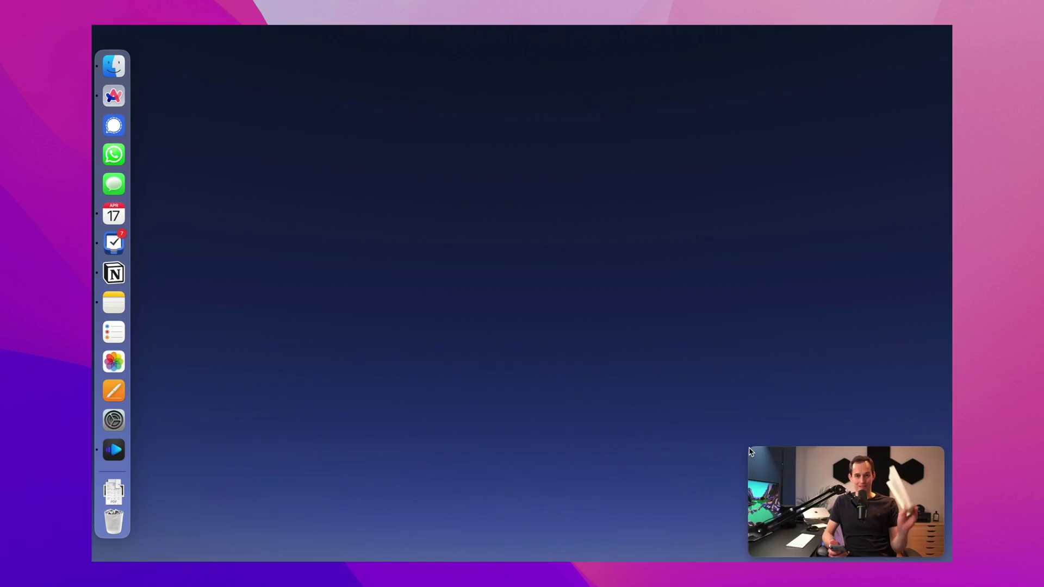
pyautogui.moveTo(750, 451); pyautogui.dragTo(671, 384)
pyautogui.moveTo(799, 440); pyautogui.dragTo(486, 408)
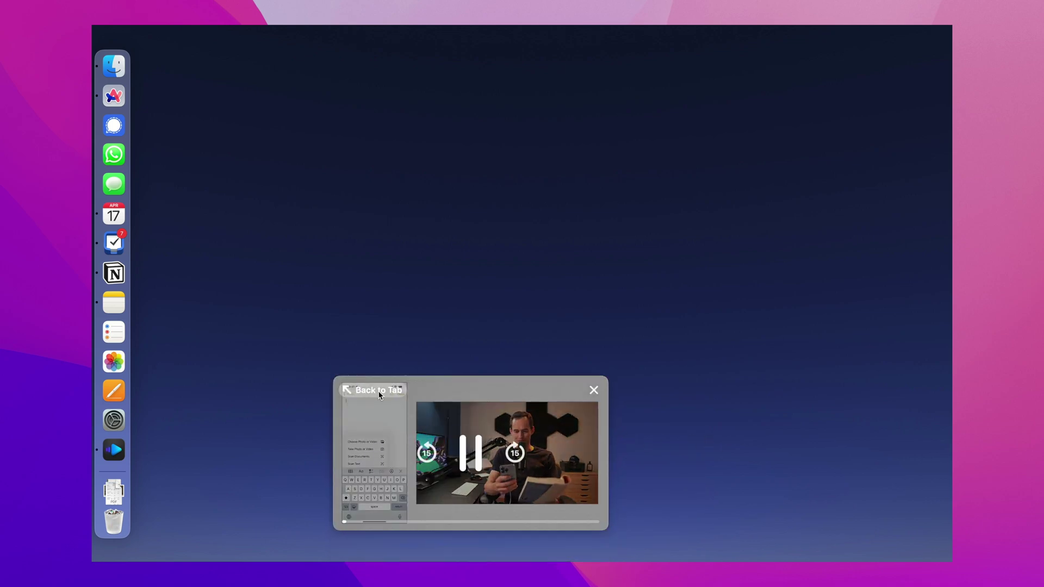
pyautogui.click(379, 391)
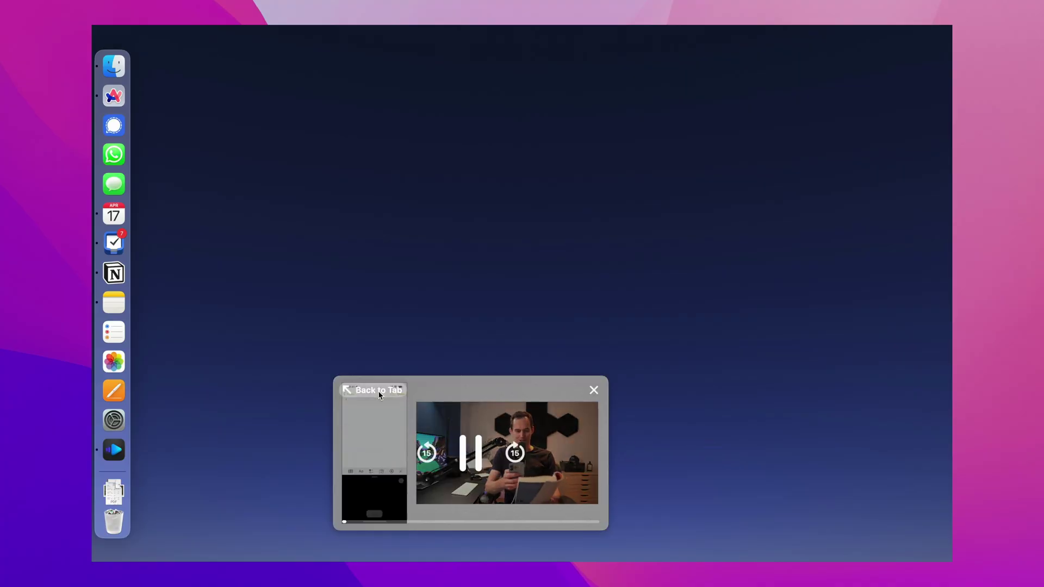
# Step: Close the floating picture-in-picture video window
pyautogui.click(380, 391)
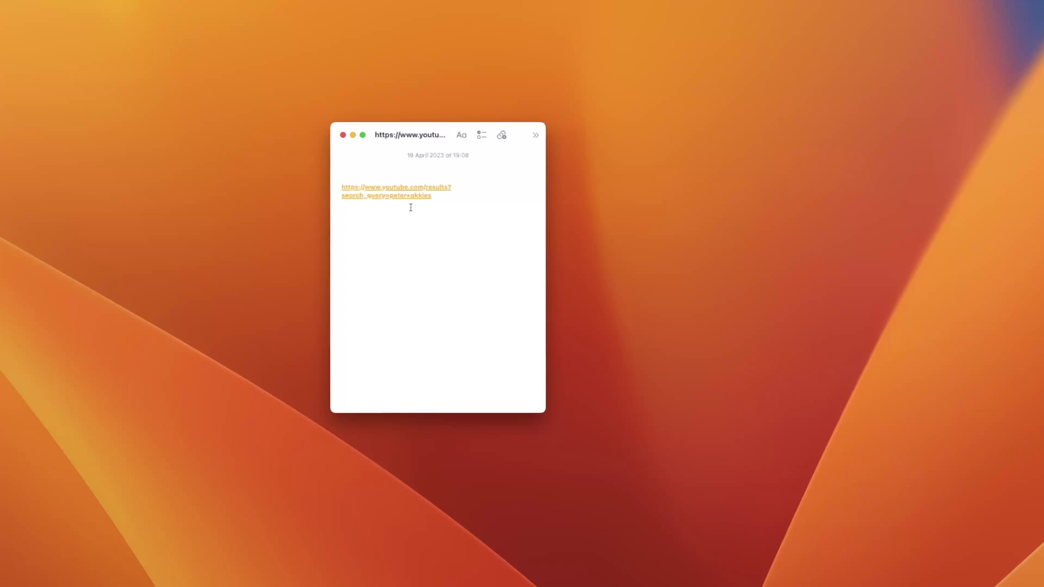
# Step: Open the Notes YouTube link in Little Arc, play the HEY.com video, and expand it with Cmd+O
pyautogui.click(395, 199)
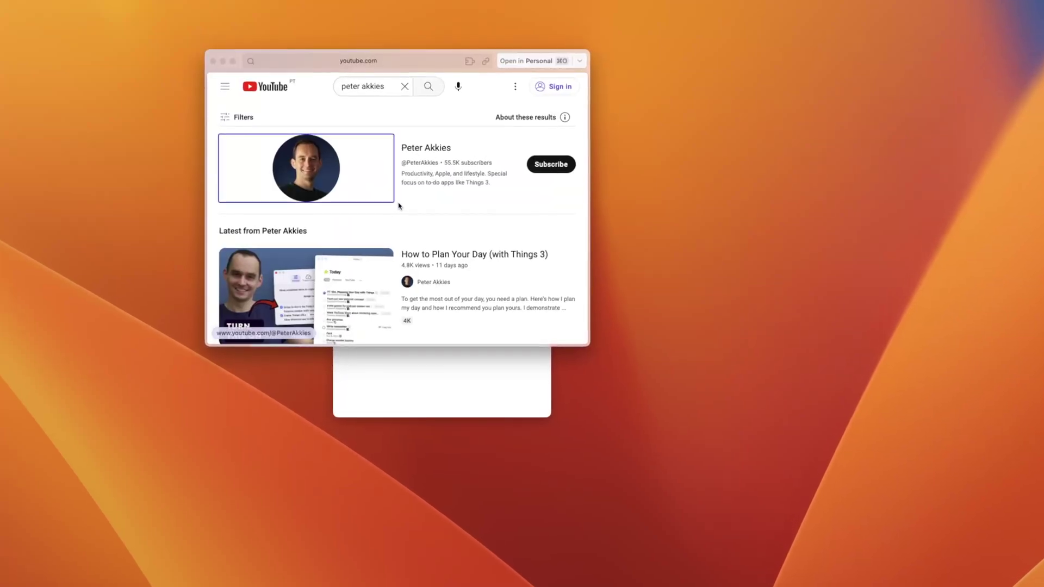
pyautogui.scroll(-6, 383, 223)
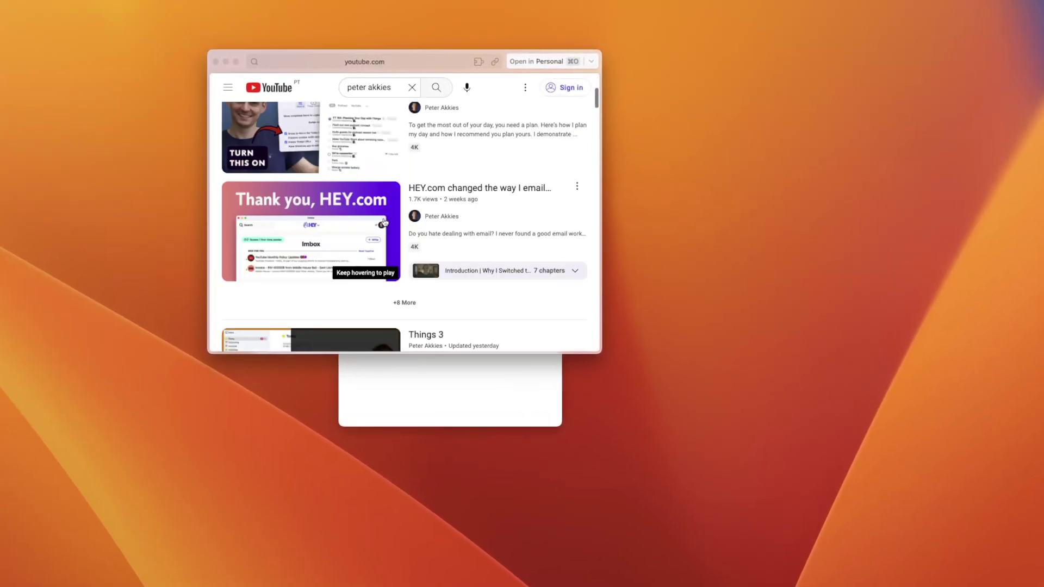
pyautogui.scroll(-12, 386, 223)
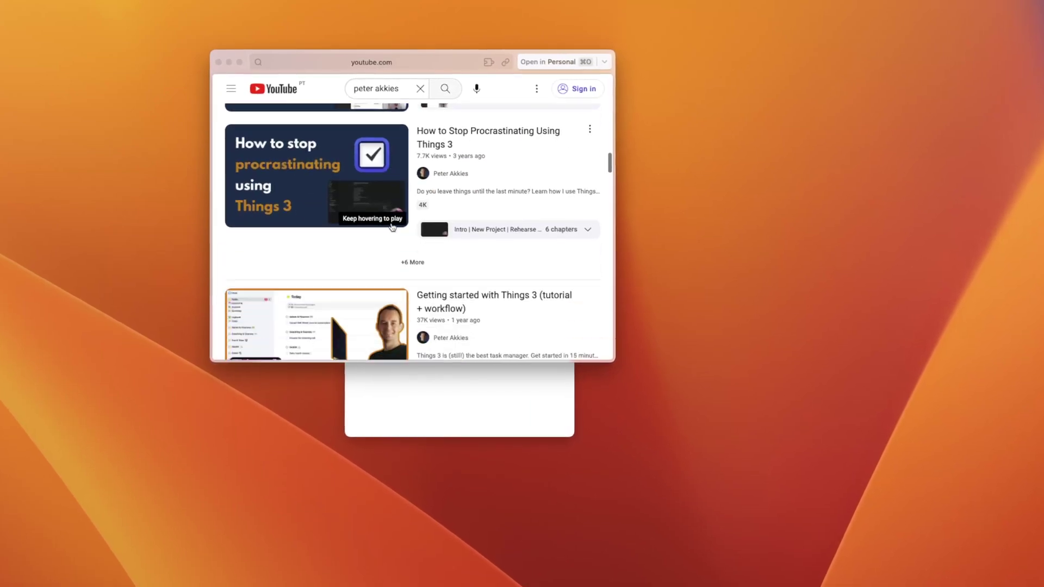
pyautogui.scroll(12, 394, 228)
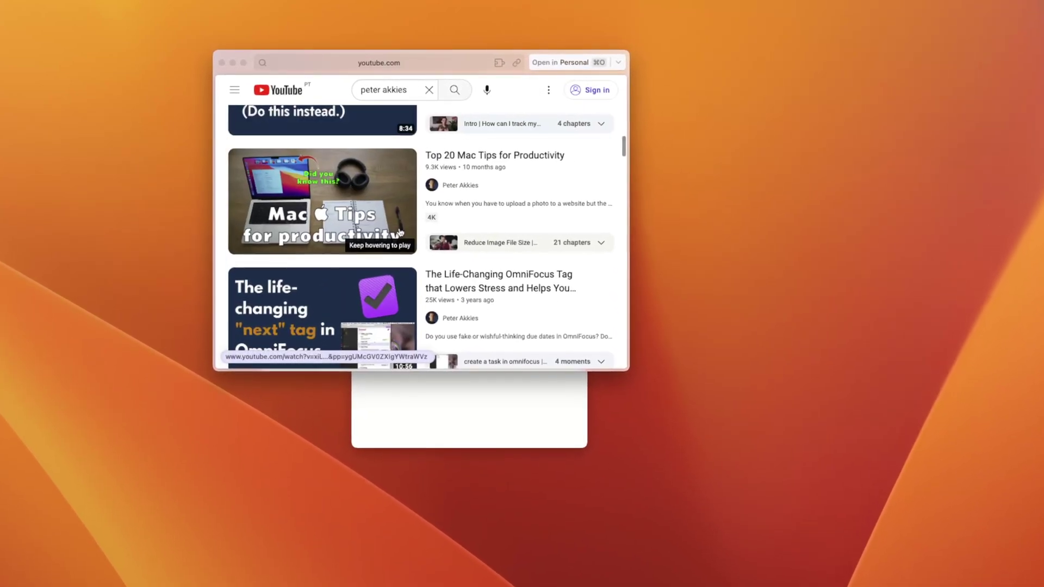
pyautogui.scroll(8, 401, 232)
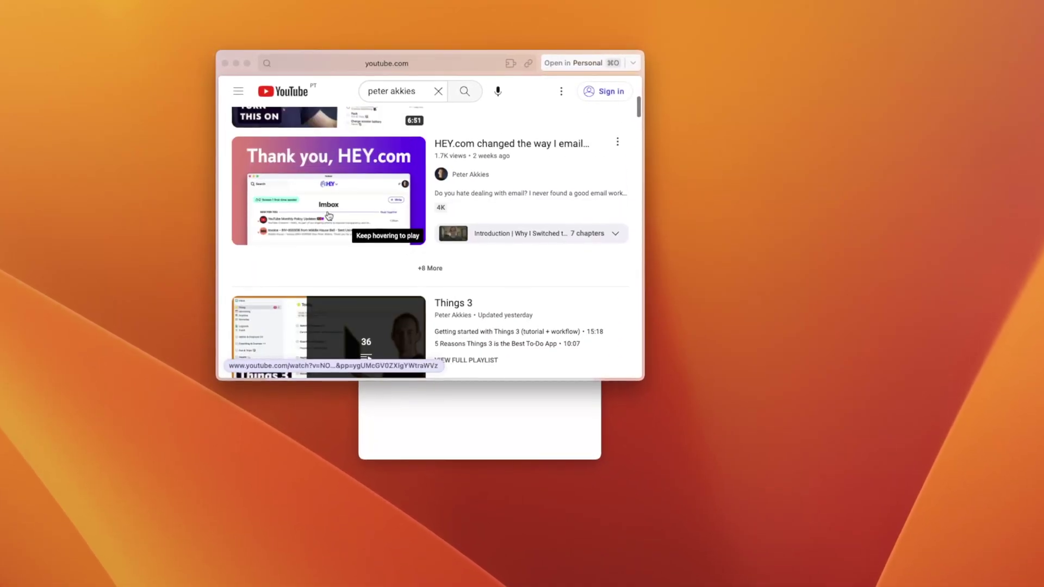
pyautogui.click(327, 210)
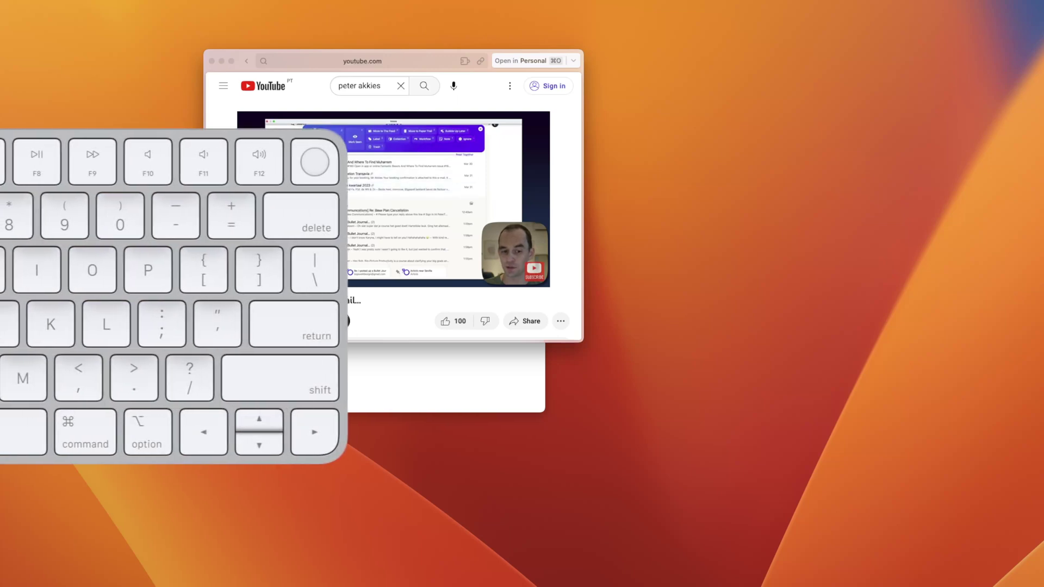
pyautogui.press('super+o')
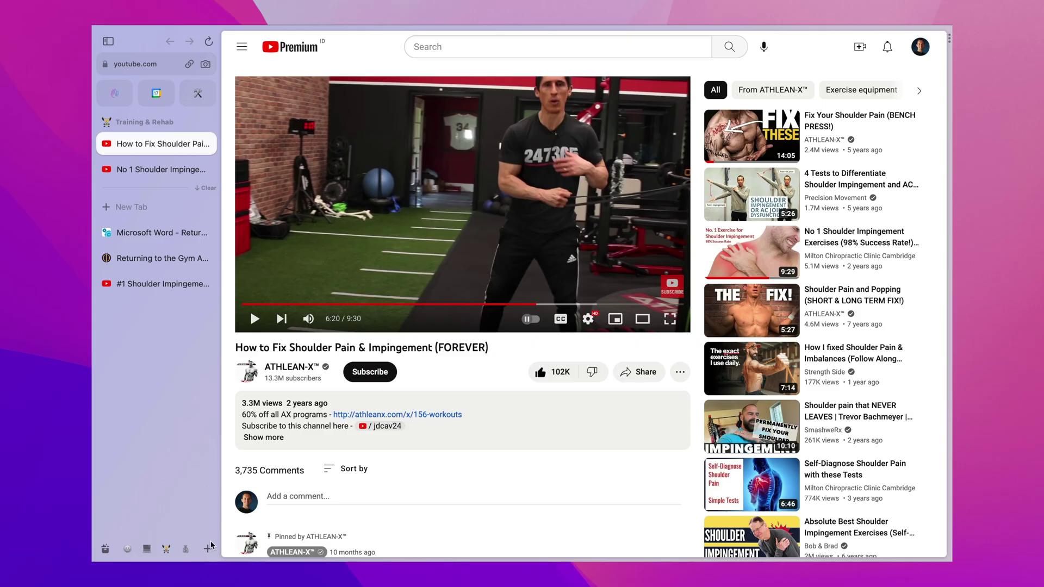
# Step: Create an ATHLEAN-X Videos folder and move the How to Fix Shoulder Pain tab into it
pyautogui.click(209, 548)
pyautogui.click(166, 415)
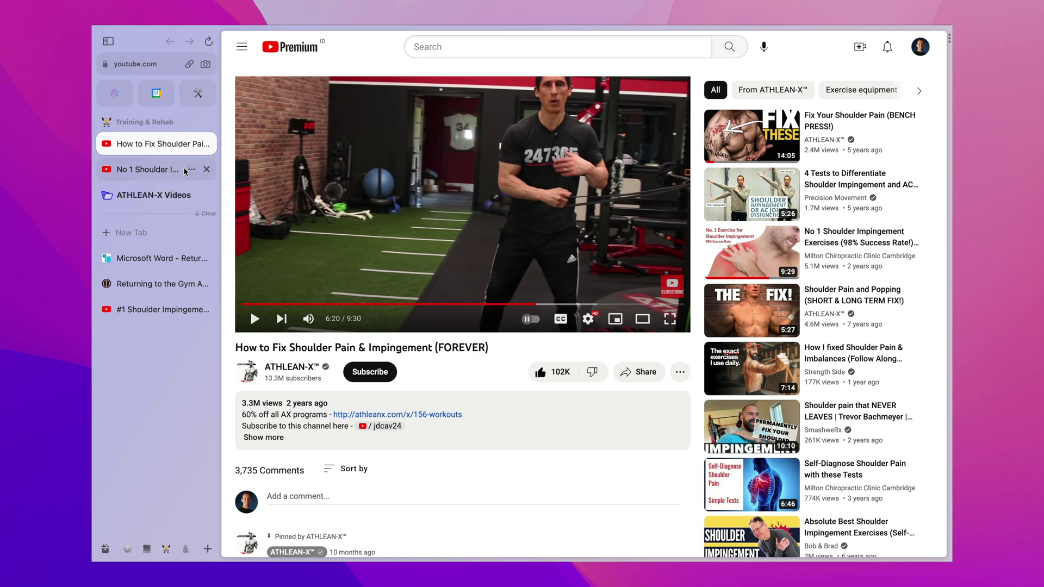
pyautogui.moveTo(167, 147); pyautogui.dragTo(162, 193)
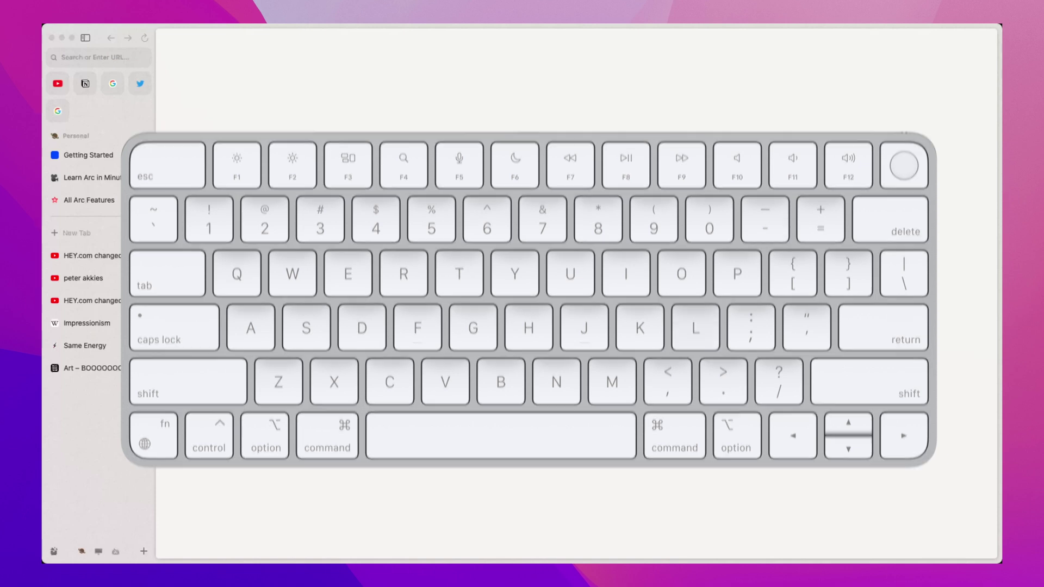
# Step: Switch to the already open Twitter tab by searching 'tw' in the command bar
pyautogui.press('super+t')
pyautogui.write('tw')
pyautogui.press('Return')
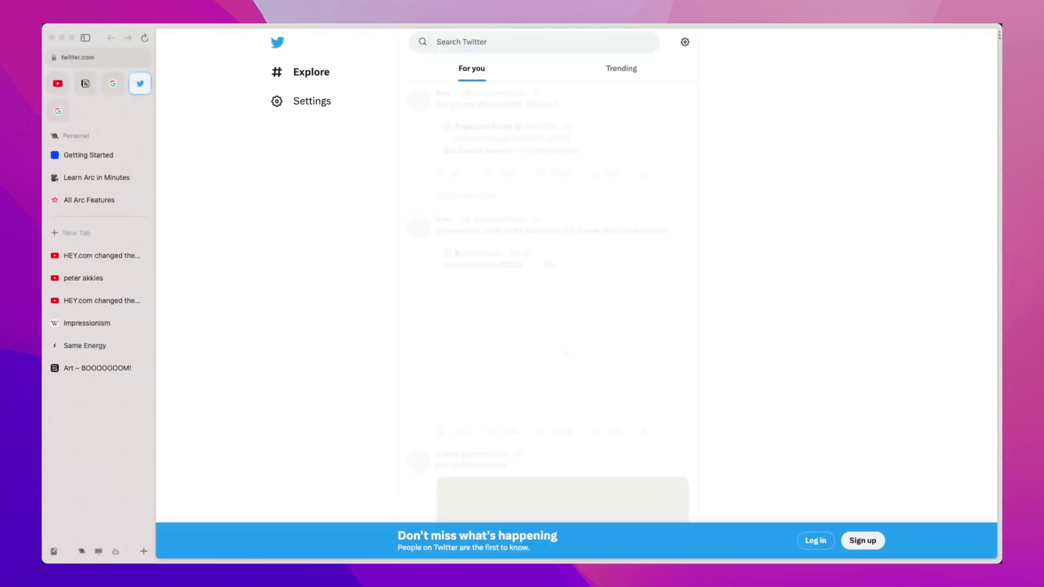
# Step: Open Gmail in a new tab by entering 'gm' in the command bar
pyautogui.press('super+t')
pyautogui.write('gmail.com')
pyautogui.press('Return')
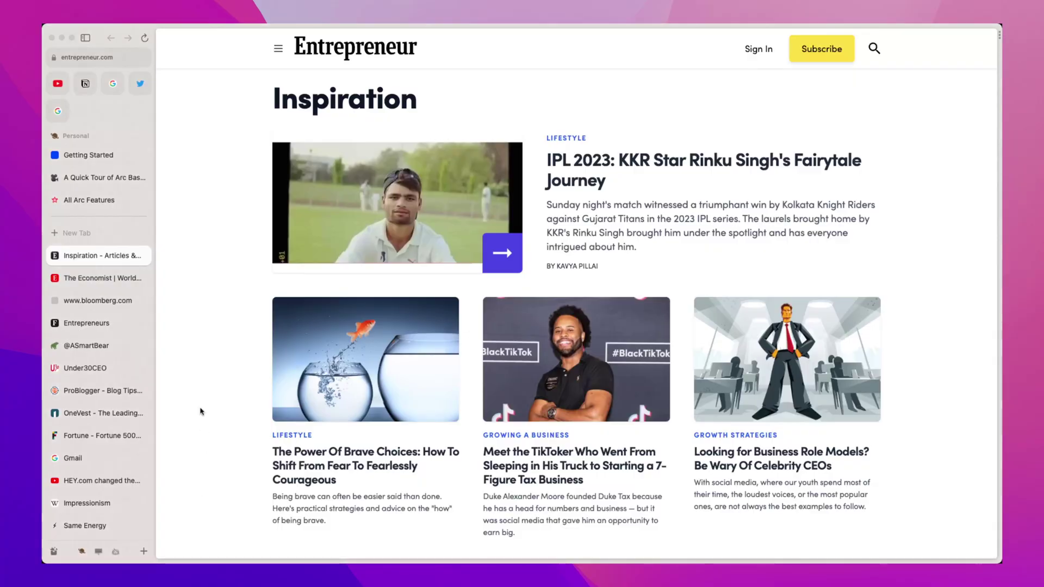
# Step: Load notion.com in the current tab and scroll down the Notion homepage
pyautogui.press('super+l')
pyautogui.write('notion.com')
pyautogui.press('Return')
pyautogui.scroll(-5, 335, 354)
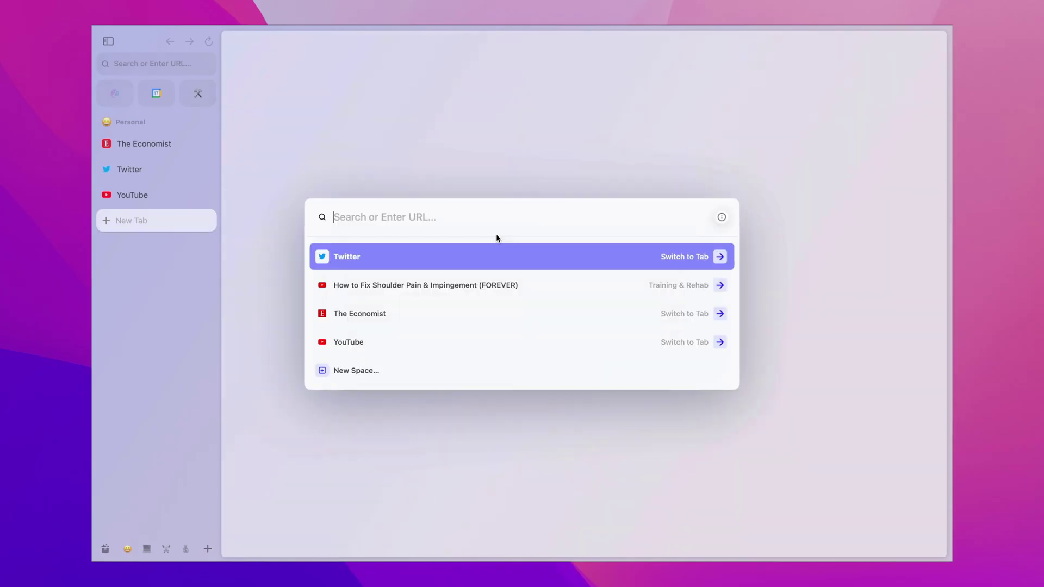
# Step: Search Google Maps for the Rijksmuseum using the maps chip in the command bar
pyautogui.write('maps.google.com')
pyautogui.press('Tab')
pyautogui.write('rij')
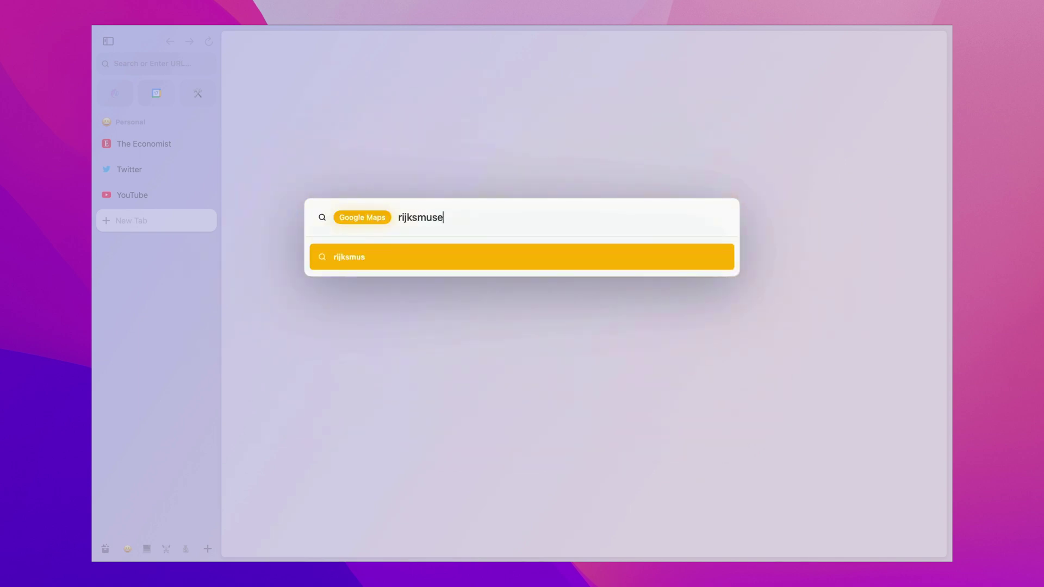
pyautogui.press('Return')
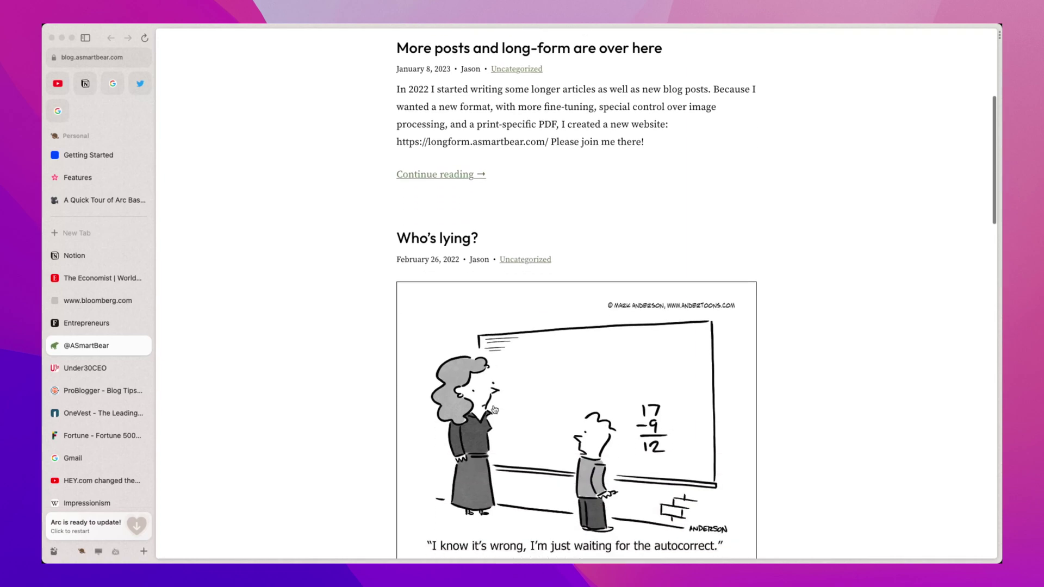
# Step: Scroll through the A Smart Bear blog, then the Under30CEO and ProBlogger tabs
pyautogui.scroll(-8, 494, 408)
pyautogui.scroll(-9, 495, 409)
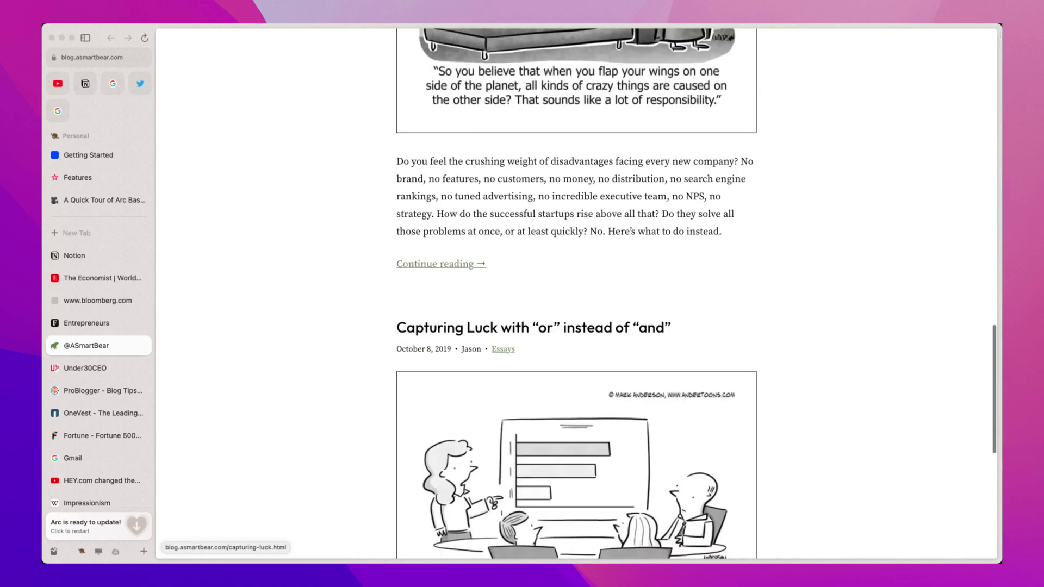
pyautogui.click(84, 368)
pyautogui.scroll(-10, 272, 368)
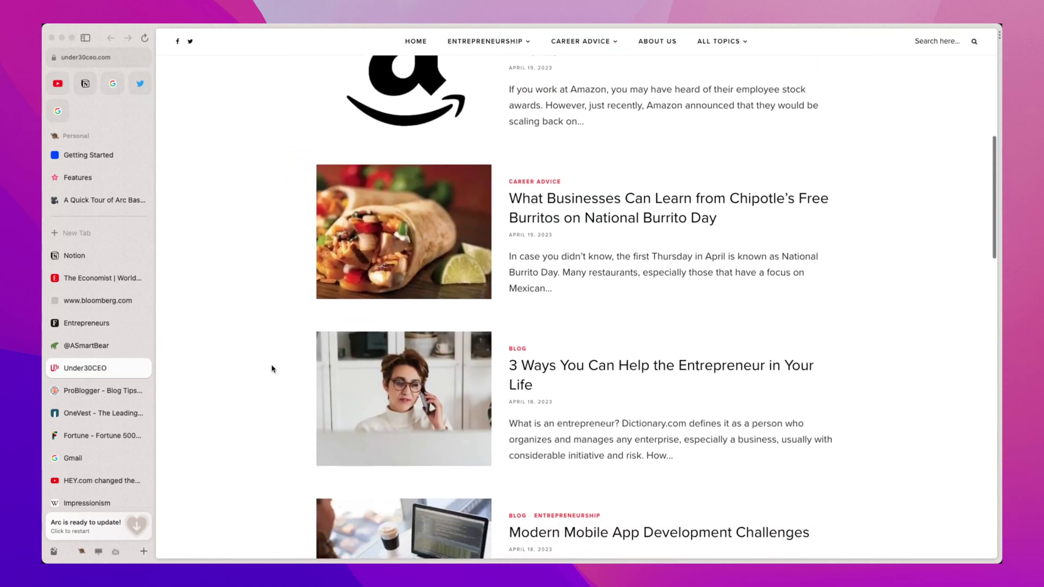
pyautogui.scroll(-9, 272, 368)
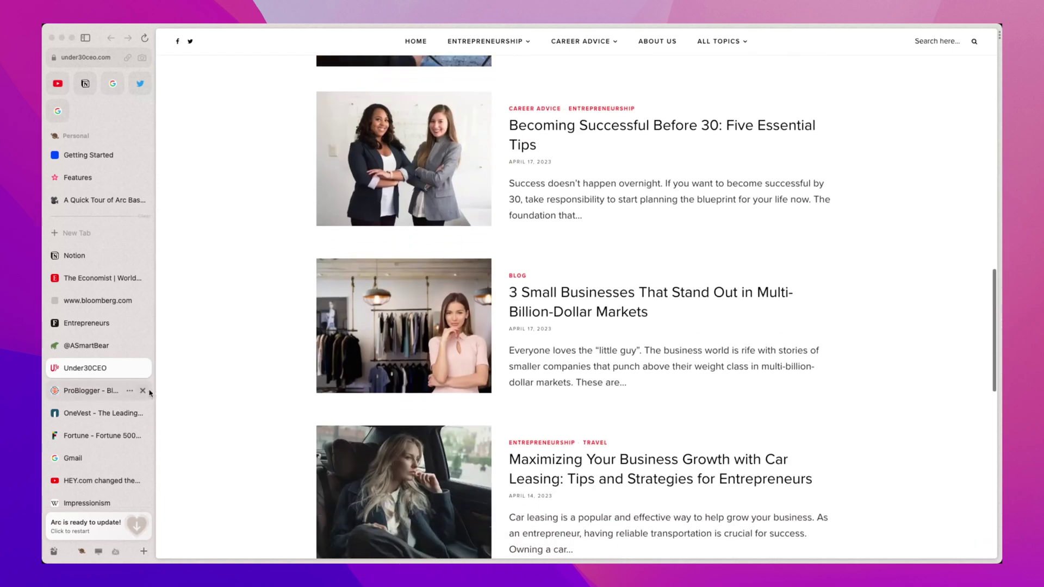
pyautogui.click(119, 393)
pyautogui.scroll(-14, 319, 422)
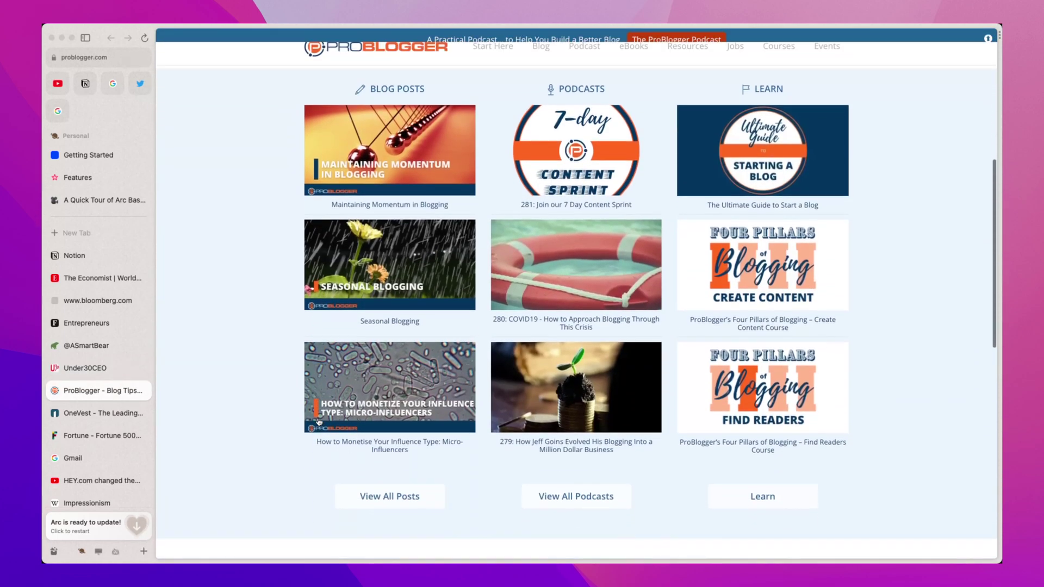
pyautogui.scroll(-7, 319, 422)
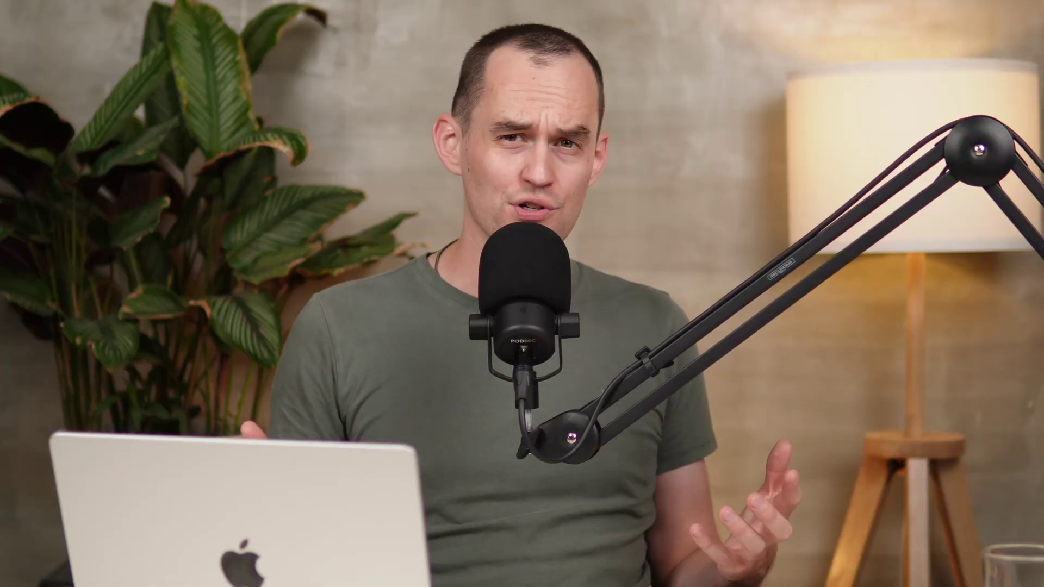
# Step: Create a new note, then a new Easel, from the sidebar's + menu
pyautogui.click(208, 550)
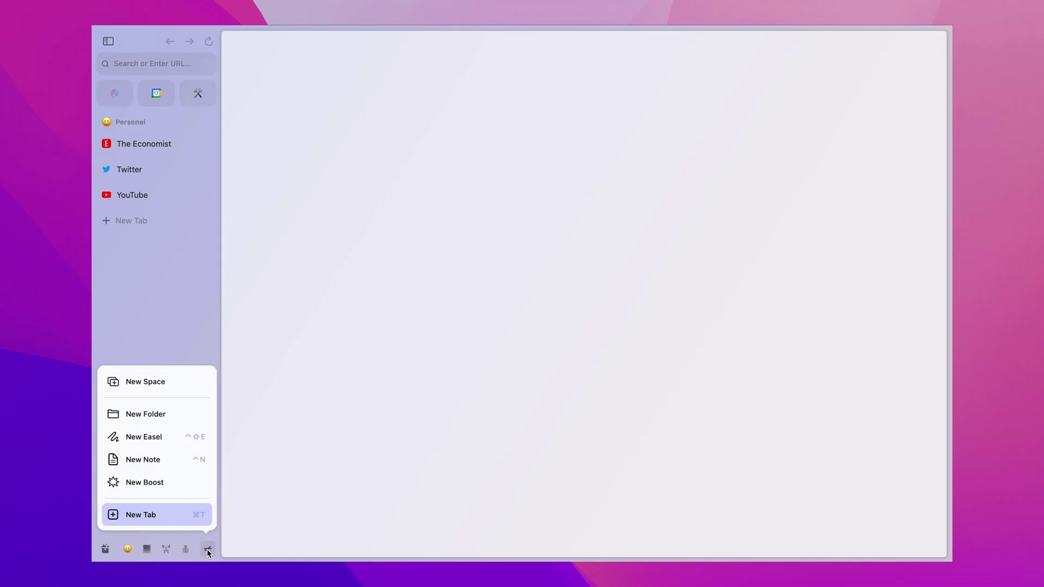
pyautogui.click(161, 466)
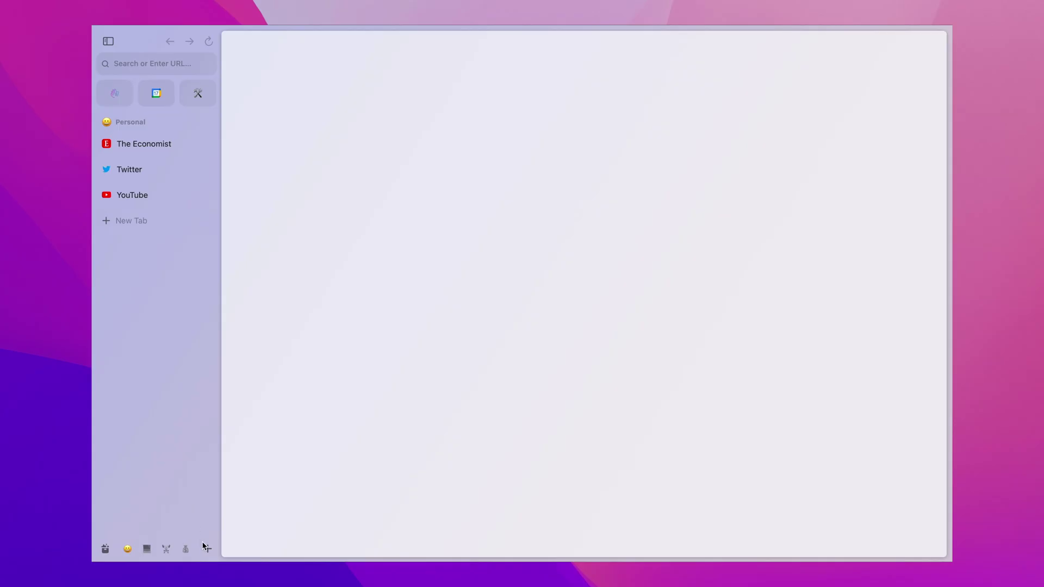
pyautogui.click(204, 545)
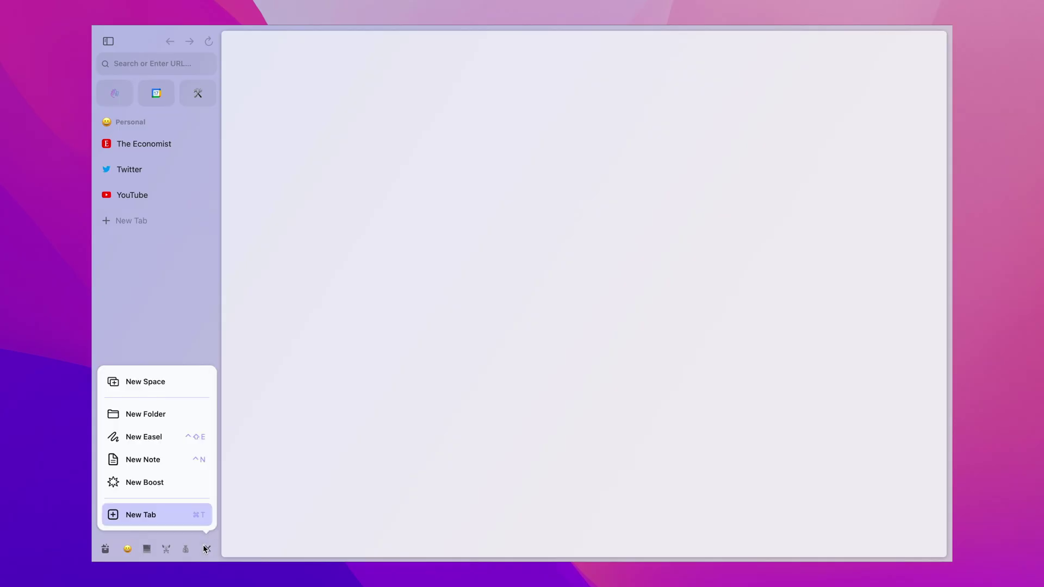
pyautogui.click(165, 437)
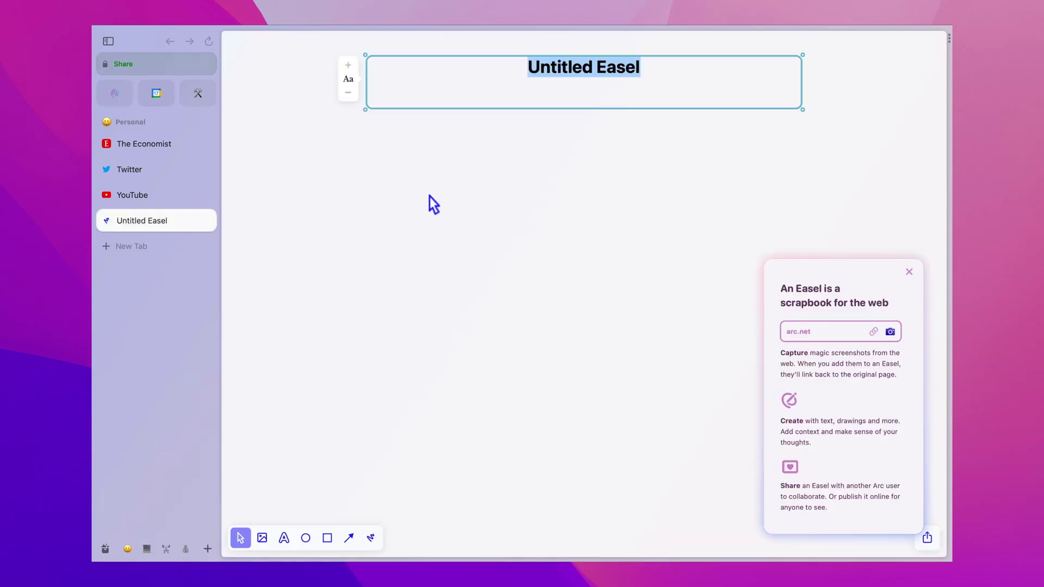
# Step: Title the easel 'Like P' and start creating a new boost
pyautogui.write('Like P')
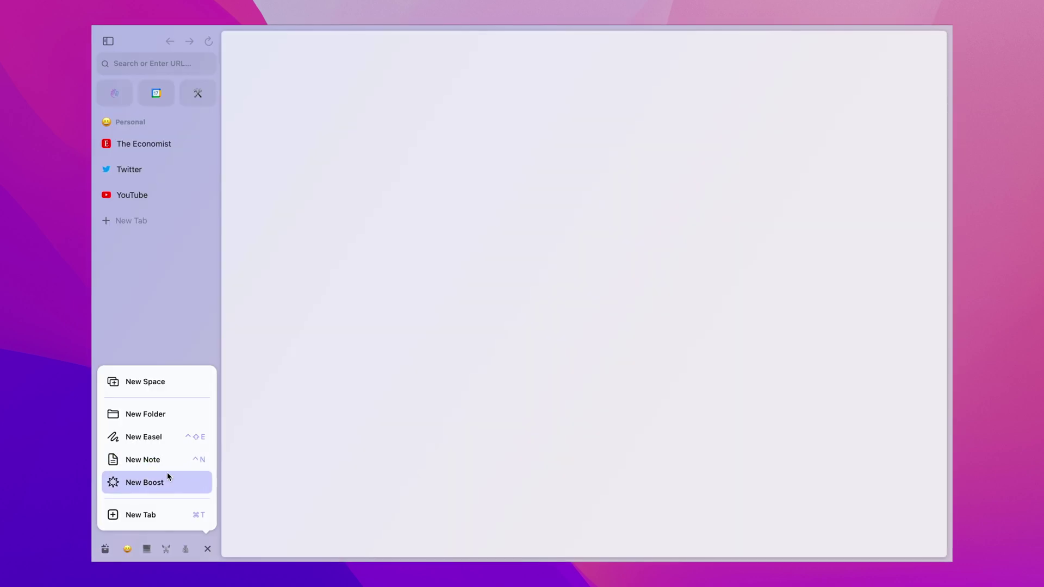
pyautogui.click(168, 474)
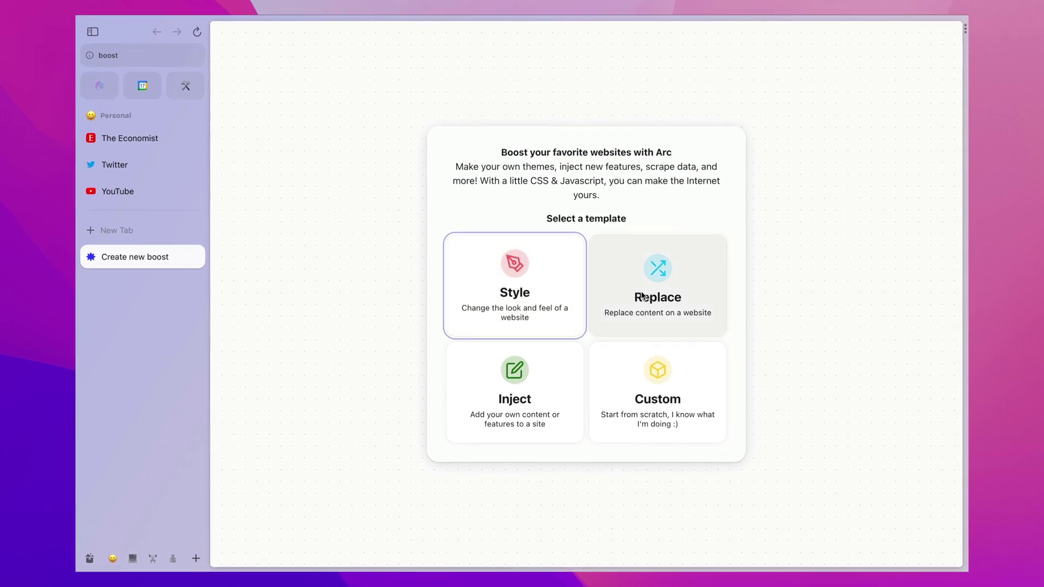
# Step: Create a Style boost for wikipedia.org and fix the 'important' typo in styles.css
pyautogui.click(551, 280)
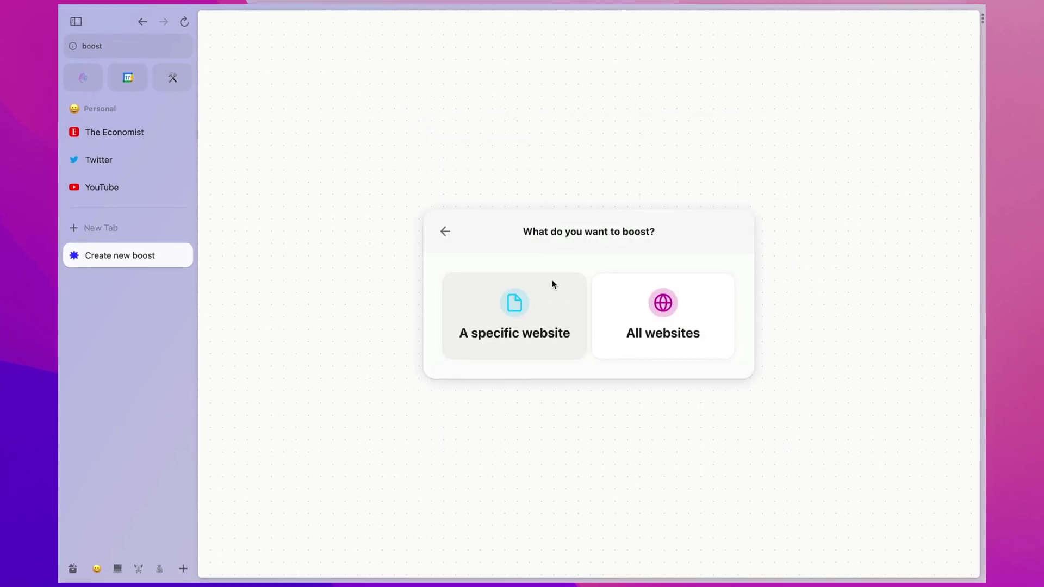
pyautogui.click(543, 313)
pyautogui.write('wiki')
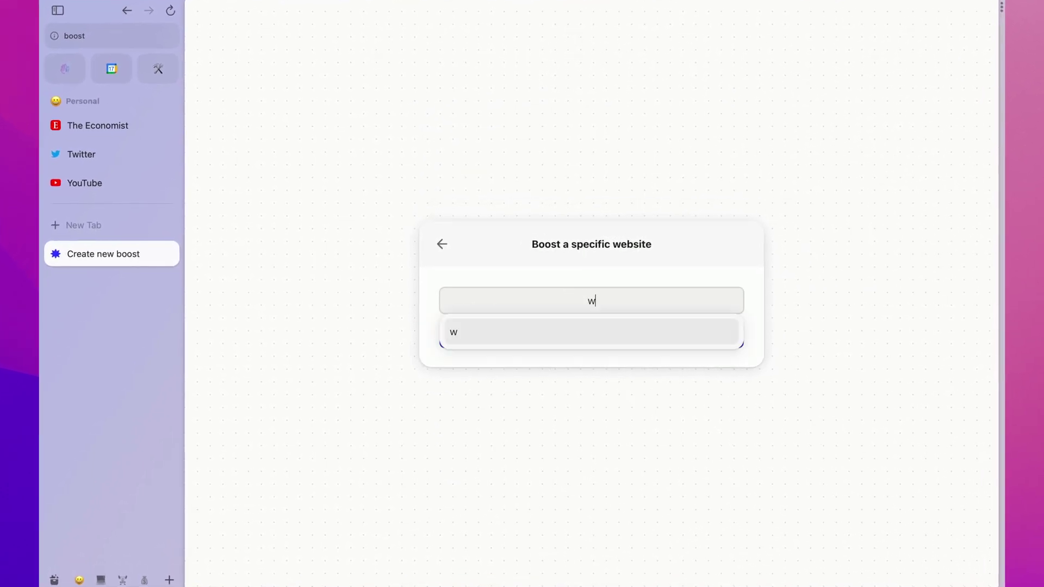
pyautogui.write('pedia.org')
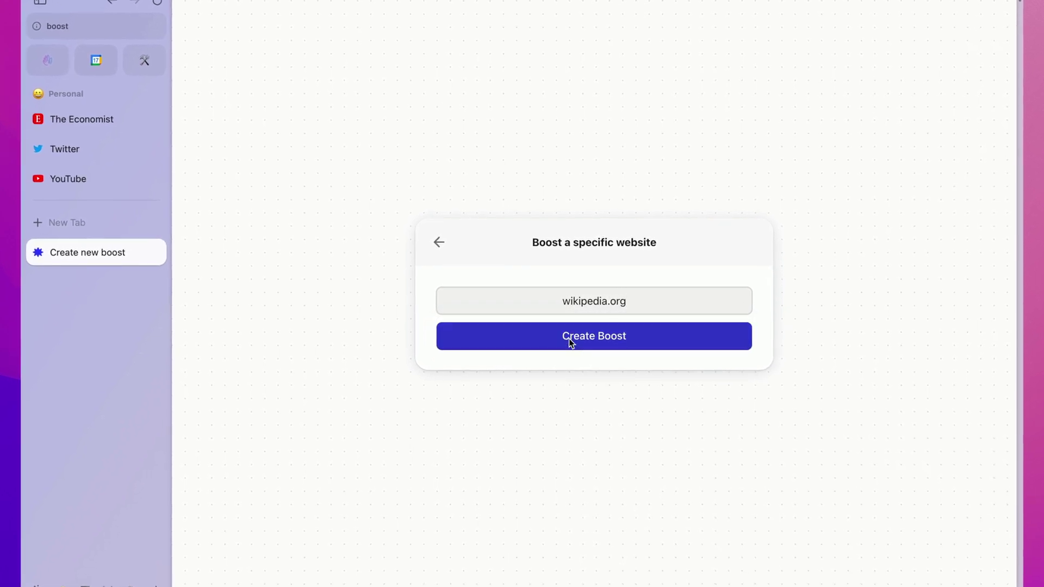
pyautogui.click(568, 338)
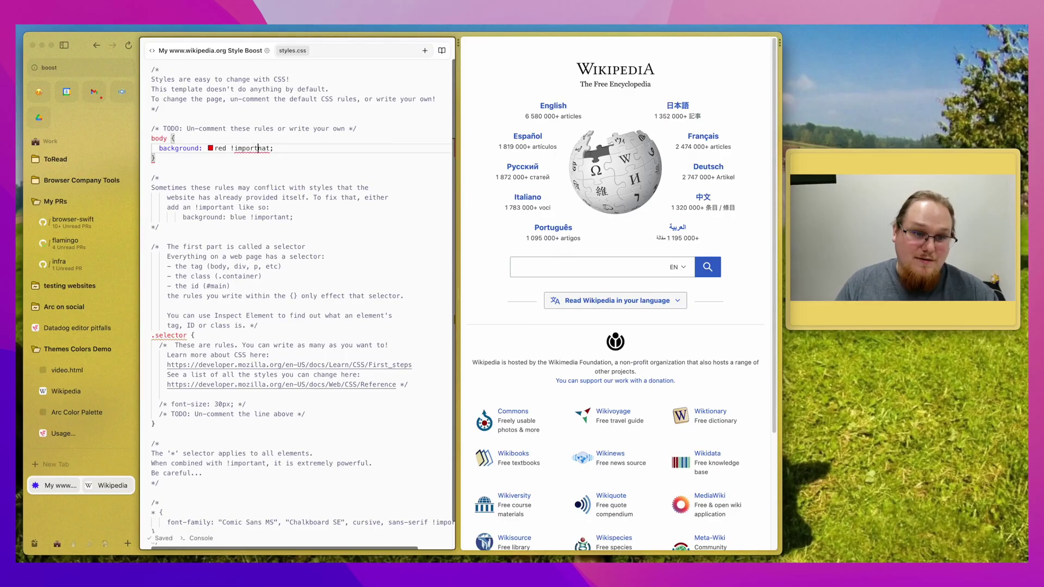
pyautogui.press('Right')
pyautogui.write('n')
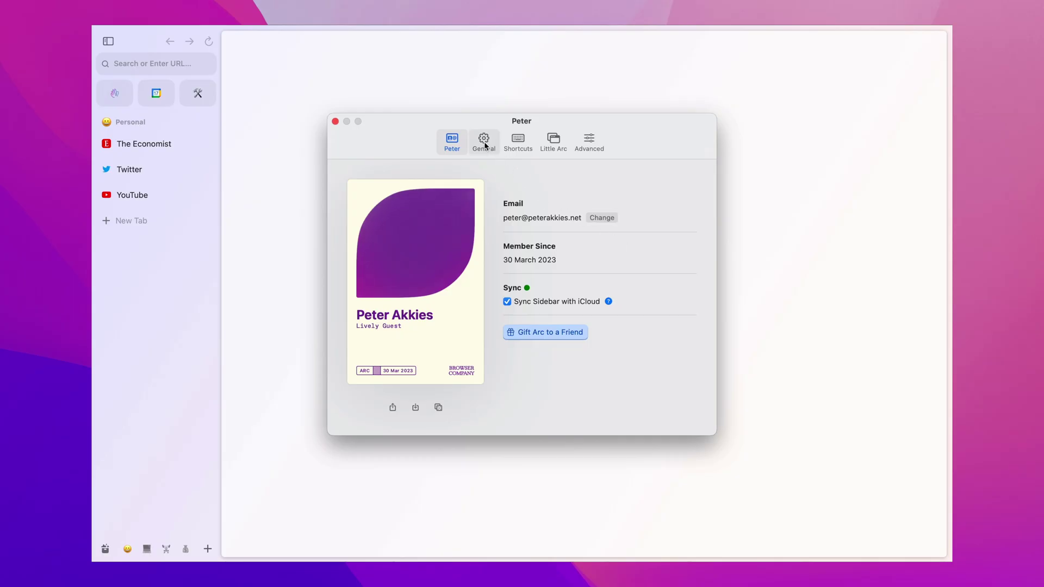
# Step: View General settings, then close the Guardian article tab so it moves to archived tabs
pyautogui.click(483, 142)
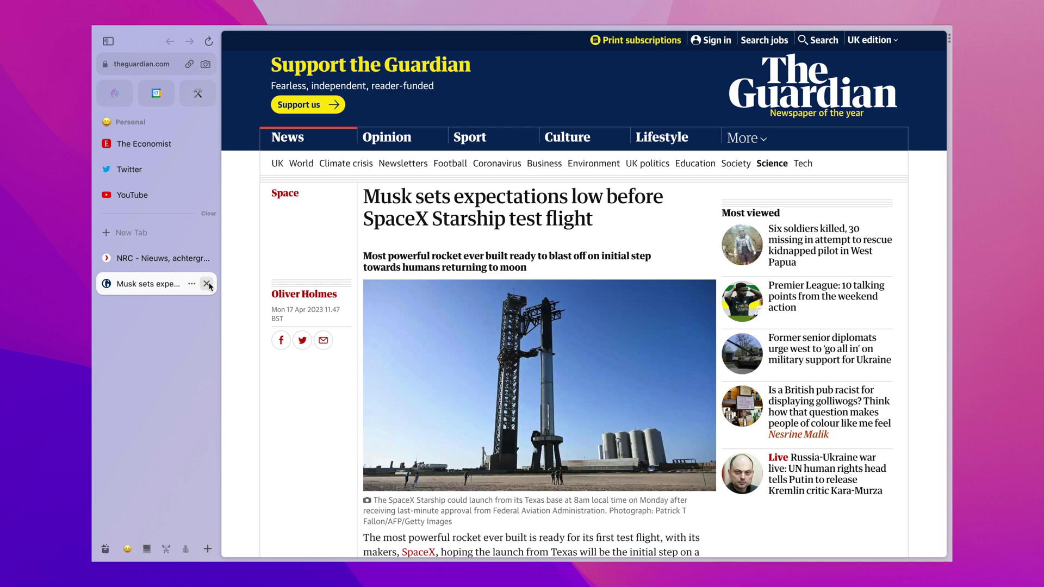
pyautogui.click(207, 283)
pyautogui.hscroll(-5, 171, 328)
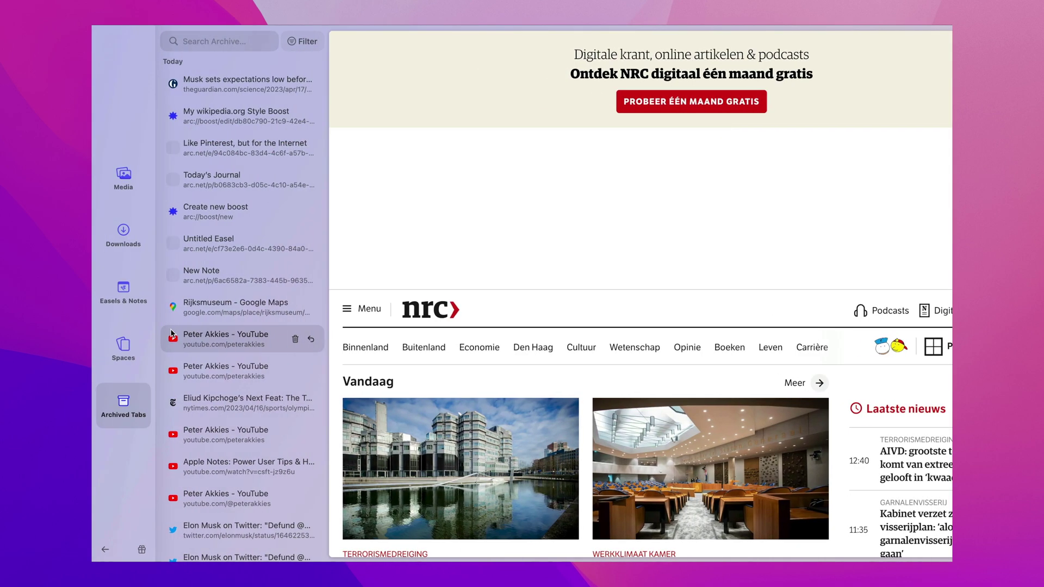